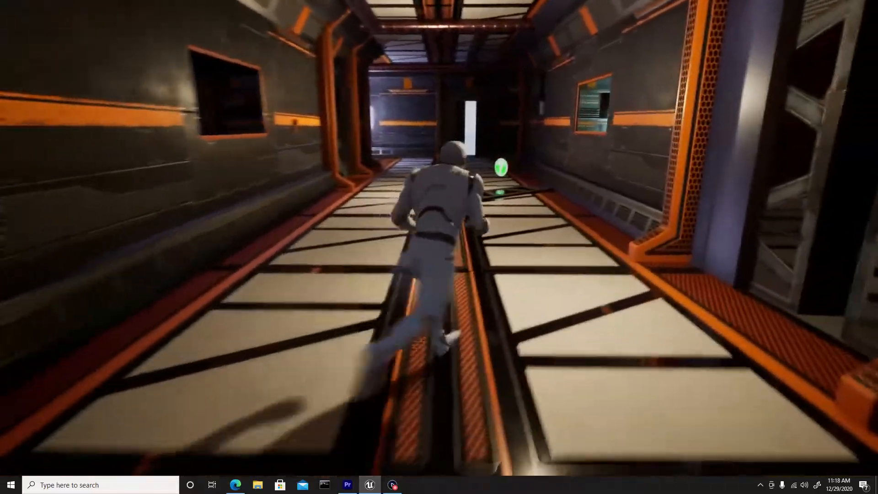
- Stop the play session and move the bluish point light deeper into the side room, to about X 474, Y -774
key(Escape)
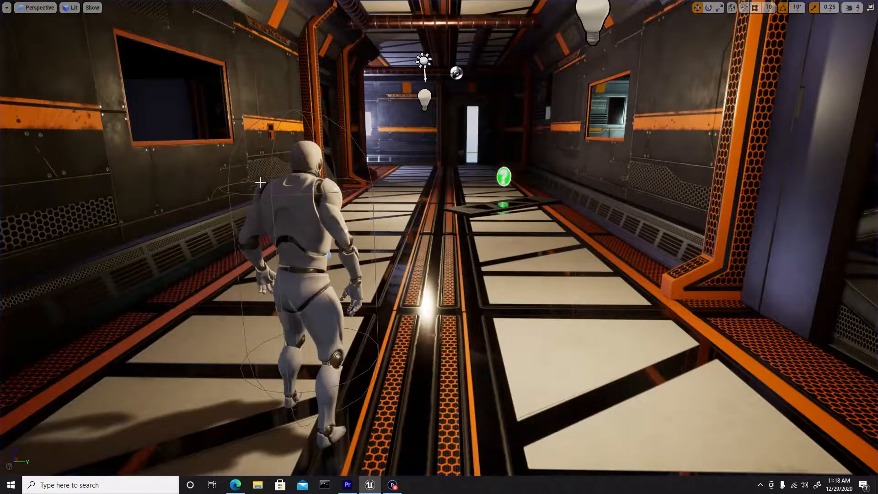
right_drag(439, 247, 434, 164)
key(w)
mouse_move(396, 213)
right_down()
mouse_move(376, 212)
mouse_move(389, 151)
mouse_move(396, 212)
right_up()
right_drag(409, 249, 325, 231)
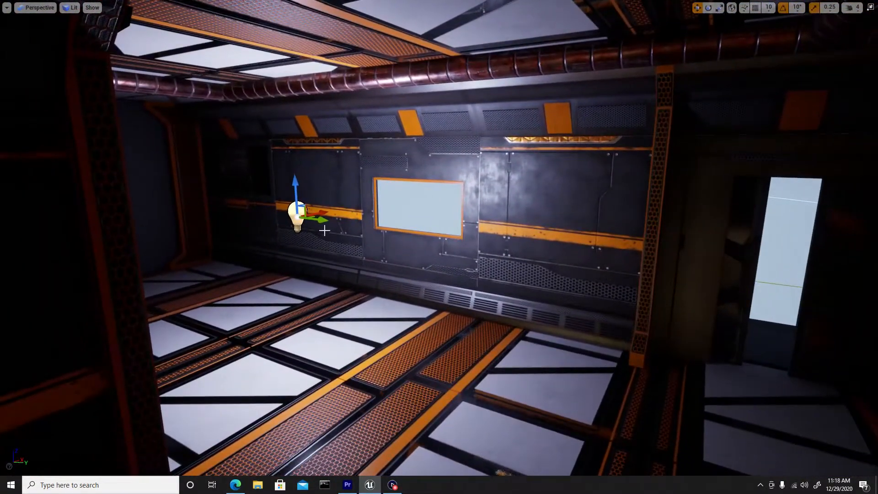
drag(318, 222, 264, 210)
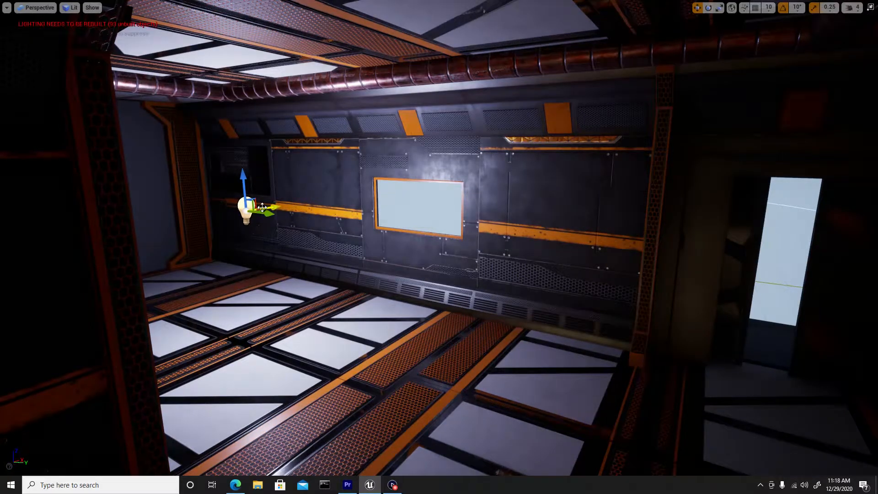
- Tint PointLight3 violet (hex sRGB BEAFFFFF) and shift it to about -741 on the Y axis
key(F11)
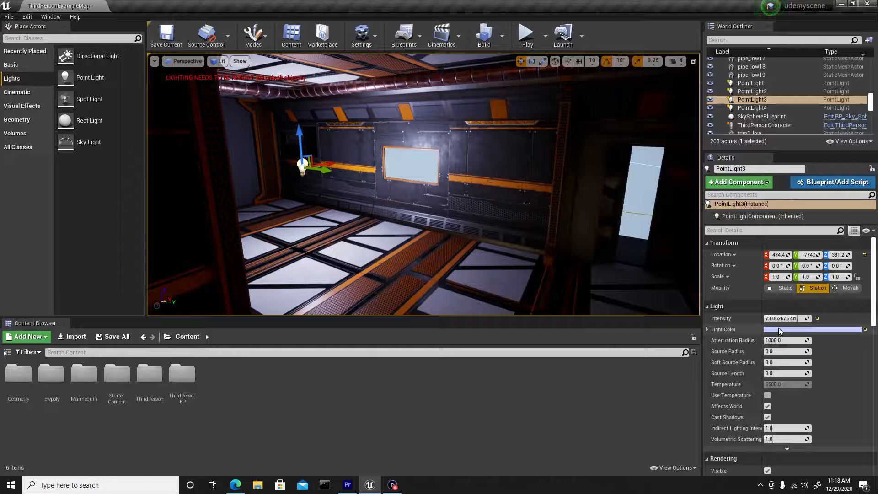
click(778, 328)
drag(656, 321, 626, 284)
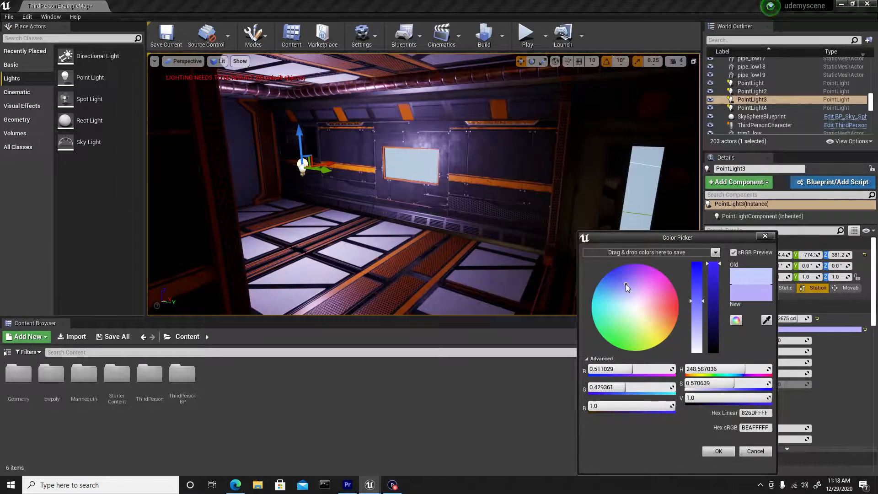
click(718, 450)
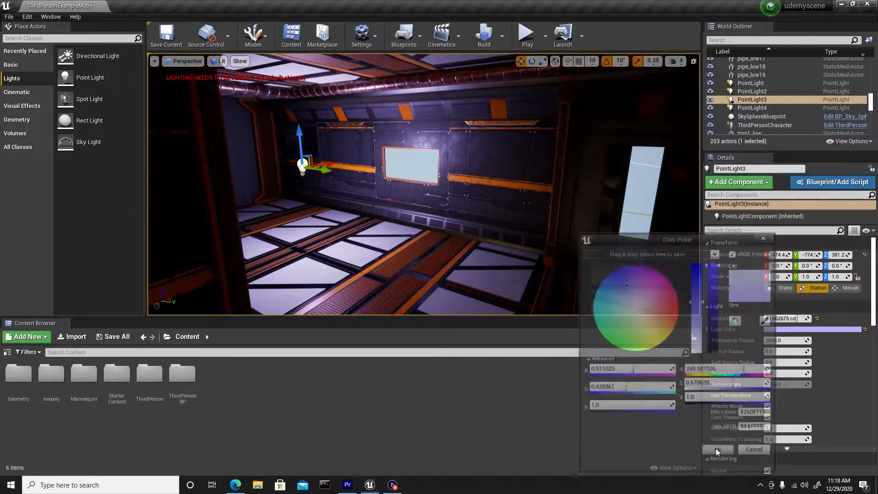
drag(328, 171, 334, 189)
- Duplicate the end wall Wall11 outside the building and rotate the copy to about -90° around Z
right_drag(335, 189, 293, 221)
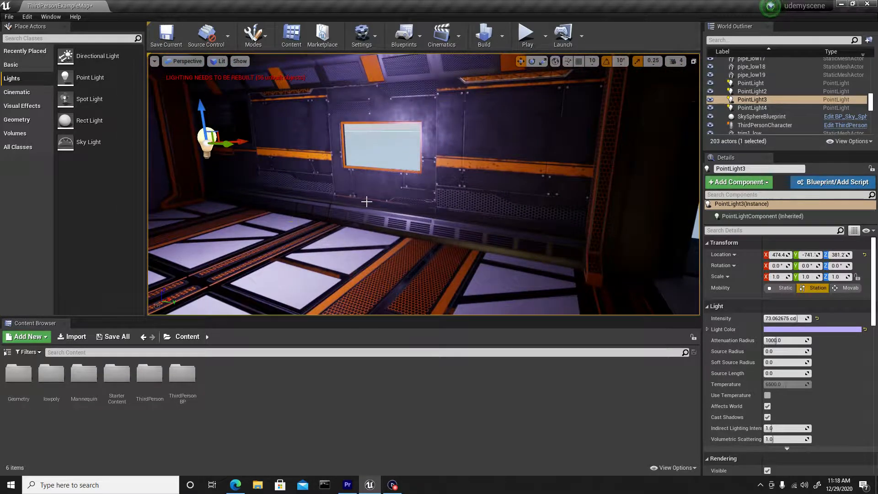
right_drag(367, 201, 352, 138)
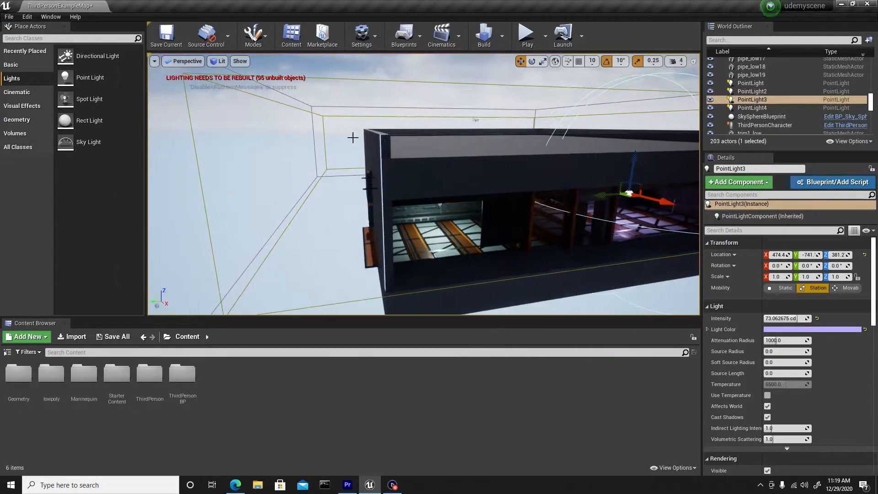
click(370, 136)
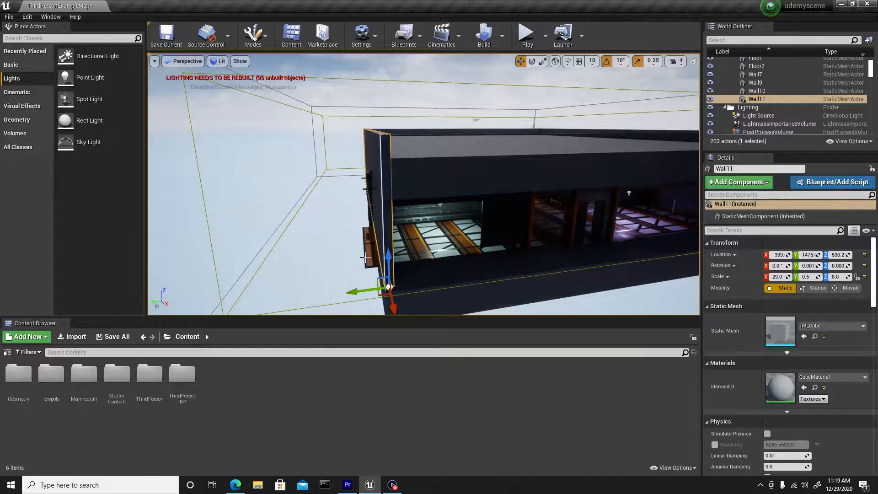
alt+drag(360, 293, 479, 261)
key(e)
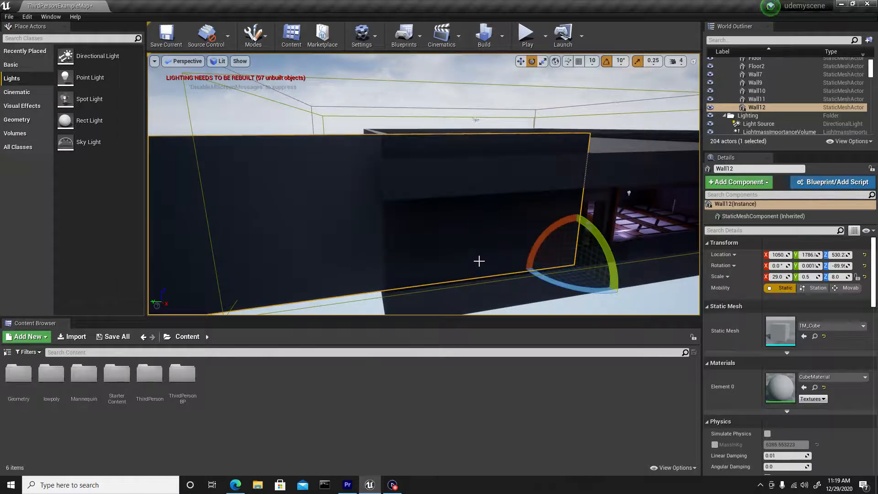
key(w)
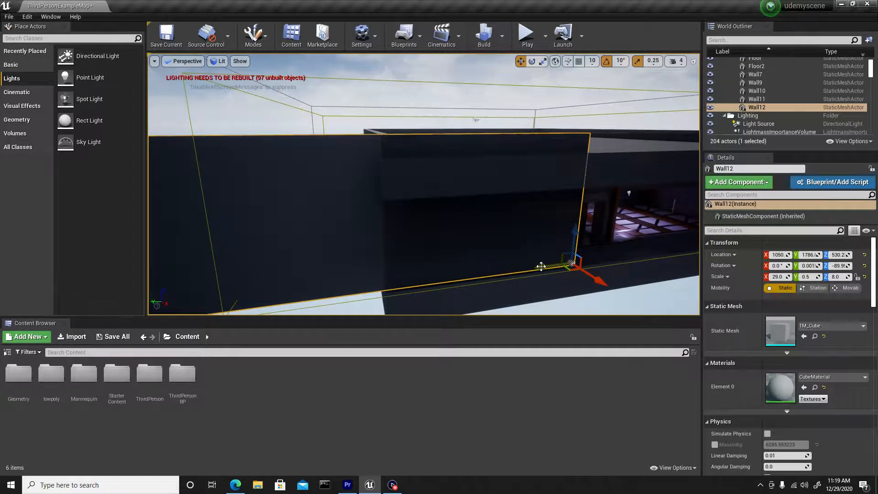
- Slide the wall copy along Y to about -16 to cover the building's open side, lengthening it to an X scale of 30.25
drag(541, 266, 529, 253)
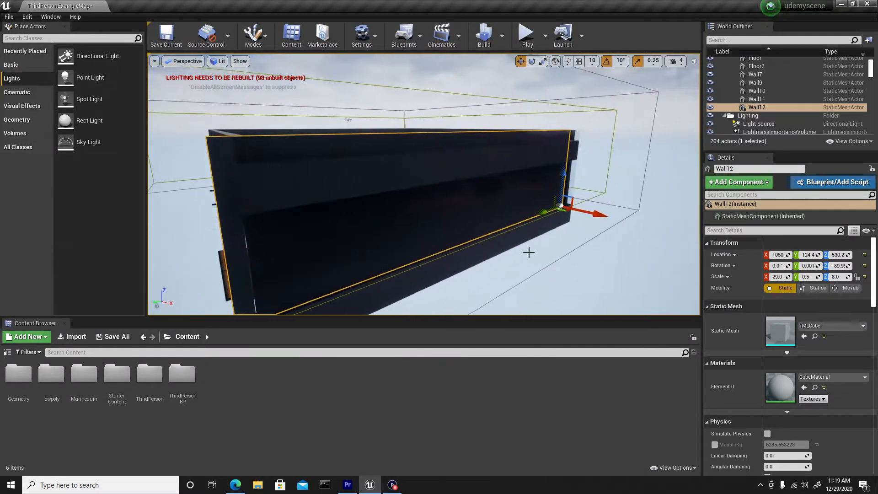
drag(546, 217, 549, 210)
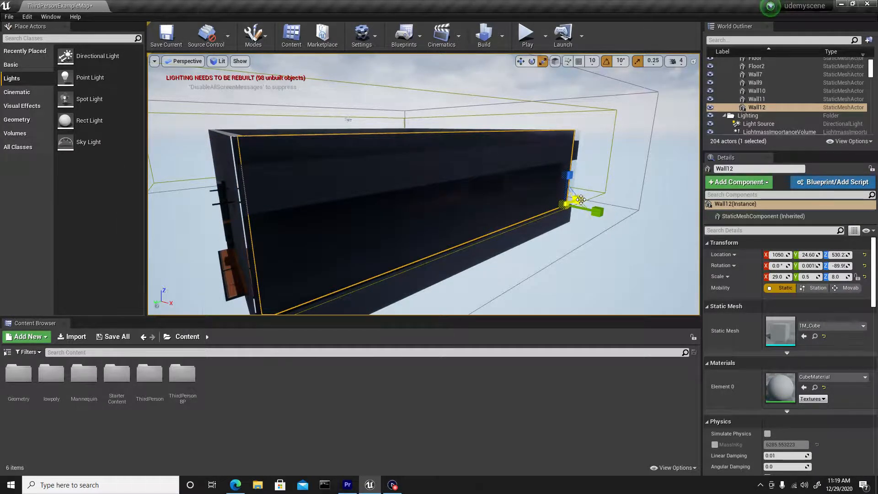
drag(578, 200, 591, 195)
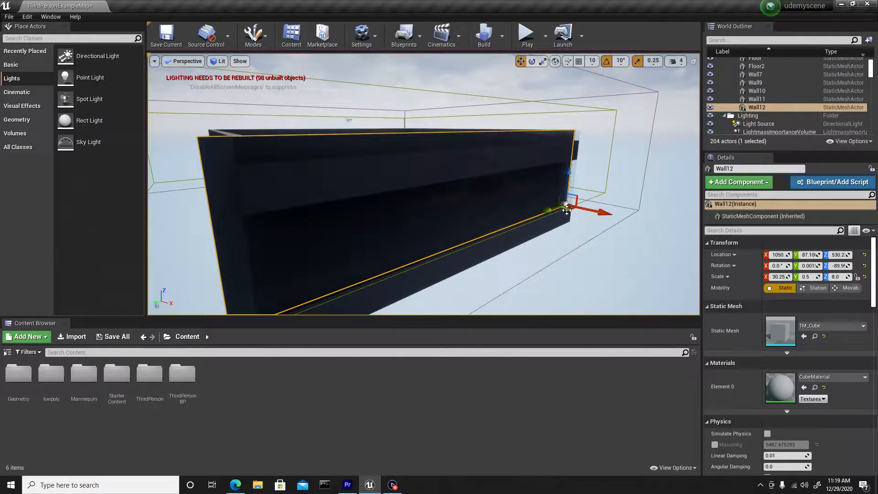
drag(556, 209, 562, 208)
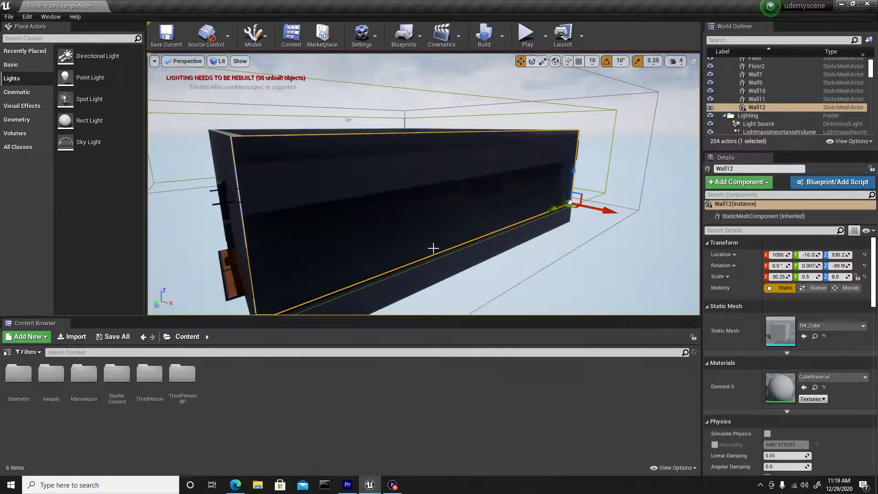
- Adjust the two door leaves, door_low4 and door_low3, along the Y axis in the far doorway
key(w)
mouse_move(433, 248)
right_down()
mouse_move(480, 235)
mouse_move(456, 243)
mouse_move(479, 243)
mouse_move(438, 248)
mouse_move(447, 247)
mouse_move(439, 260)
right_up()
click(456, 246)
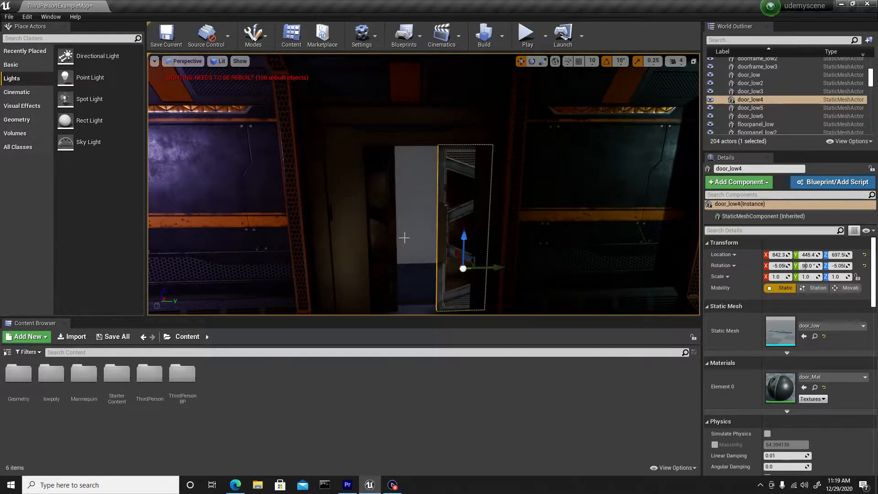
click(381, 227)
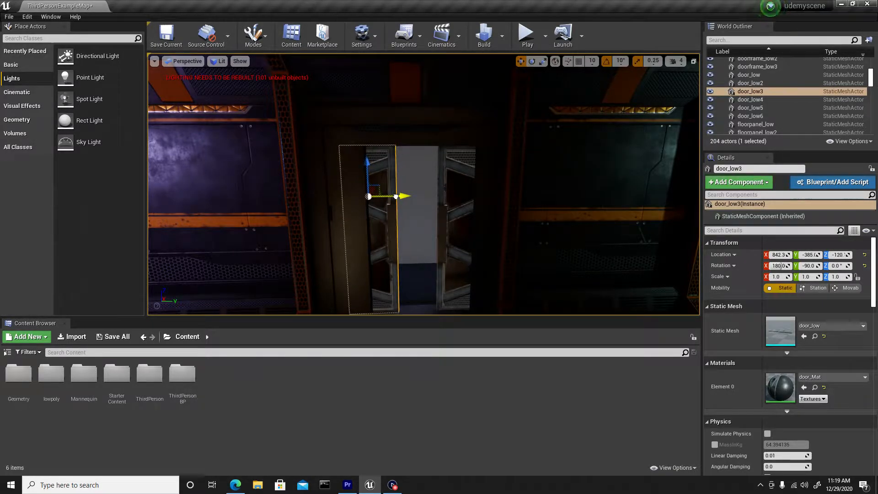
- Move PointLight3 out past the side room's window to about X 948 and raise it to about Z 493
right_drag(411, 204, 399, 198)
click(383, 163)
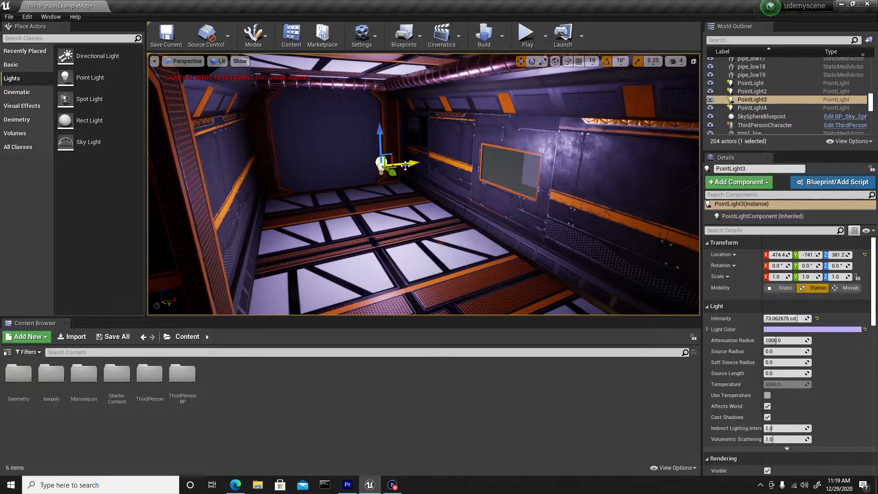
drag(405, 166, 528, 186)
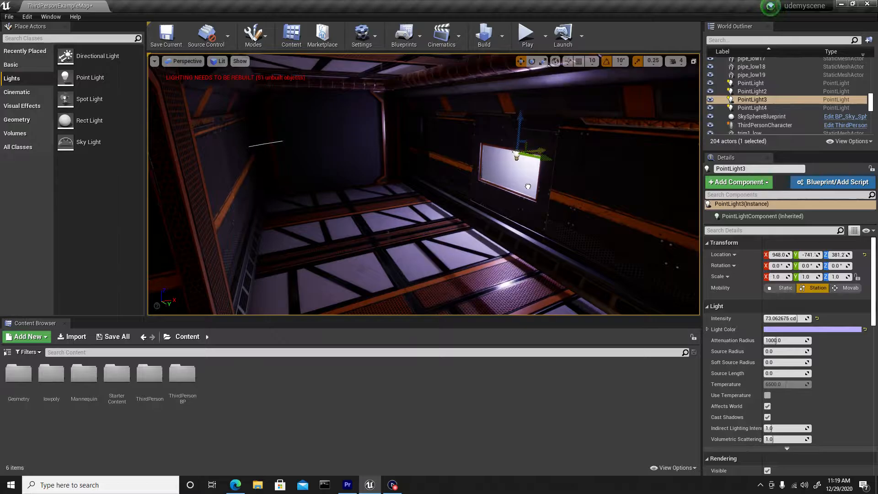
right_drag(388, 235, 383, 232)
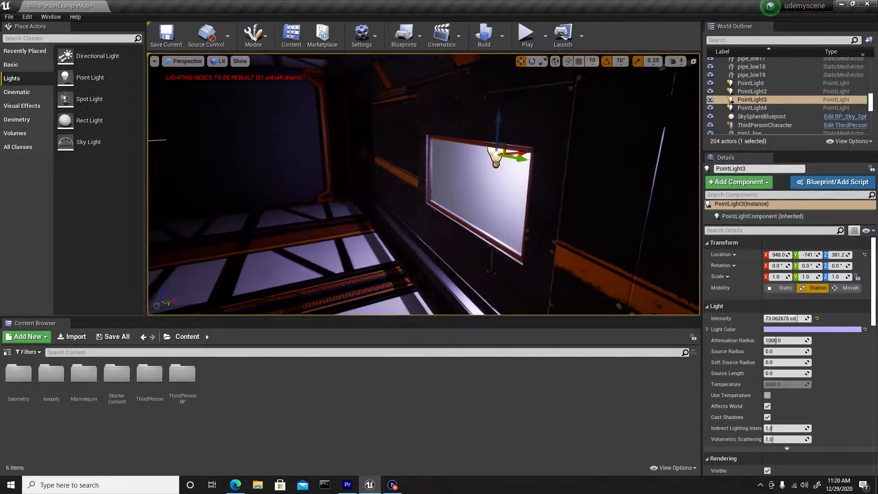
drag(506, 131, 500, 64)
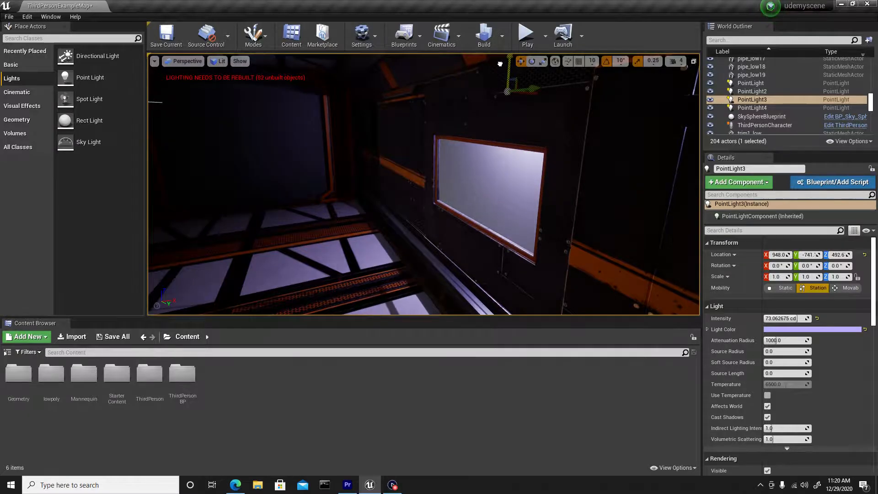
- Slide PointLight3 along Y to about -424 and set its intensity to about 69 cd
right_drag(500, 63, 366, 102)
drag(346, 123, 423, 139)
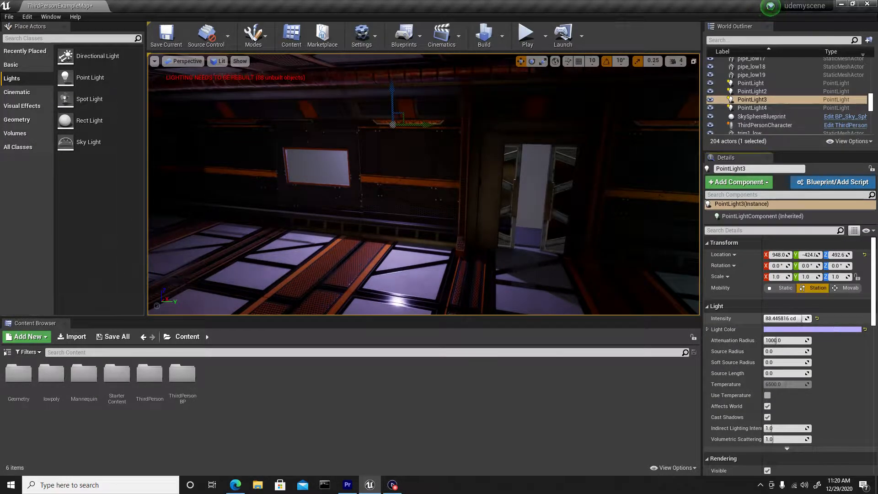
drag(787, 319, 787, 319)
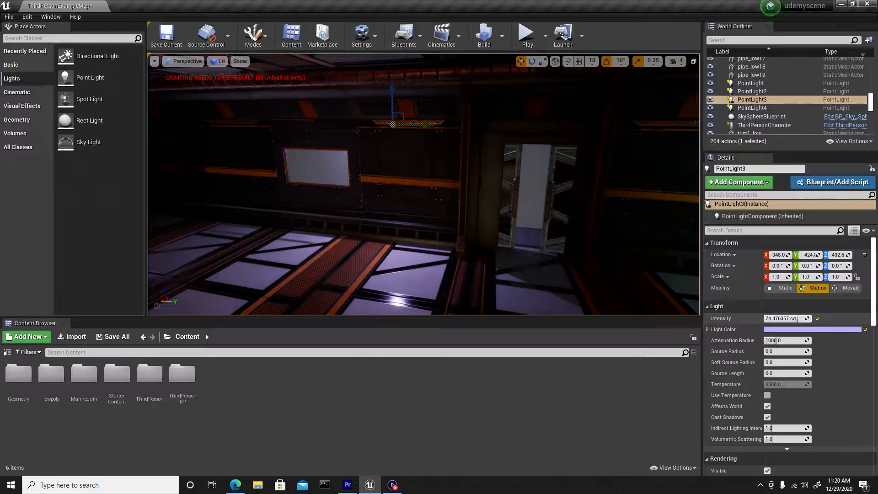
- Reposition the cyan PointLight4 in the neighbouring room to about X 426, Y 554
right_drag(588, 293, 474, 228)
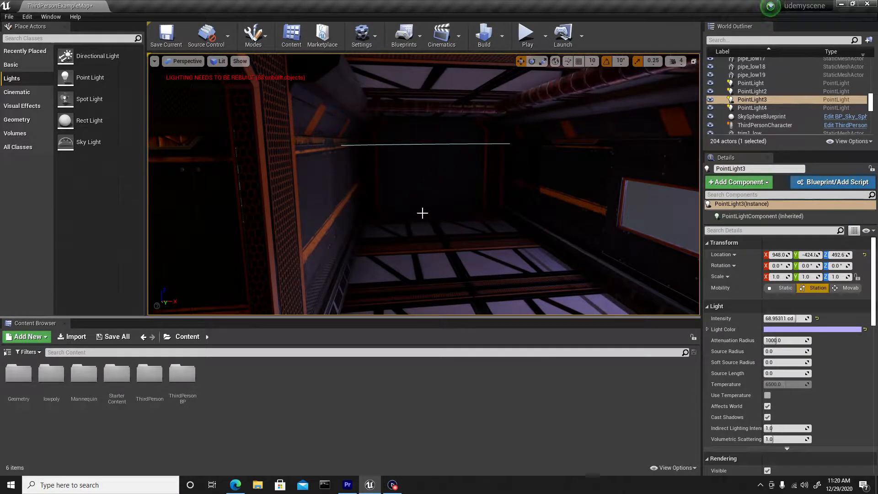
right_drag(422, 213, 445, 211)
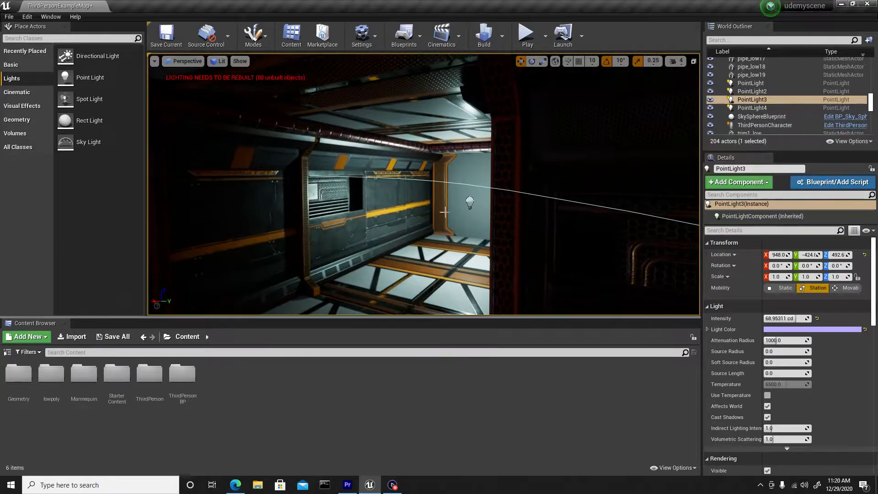
click(470, 202)
shift+drag(481, 200, 513, 146)
right_drag(512, 147, 518, 184)
right_drag(316, 239, 290, 240)
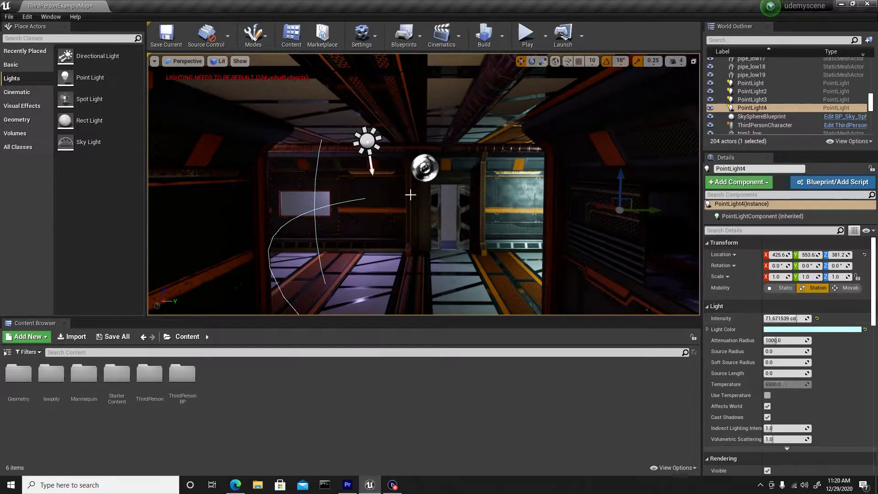
- Delete the point light nearest the view in the main corridor, in front of the character
right_drag(399, 230, 563, 290)
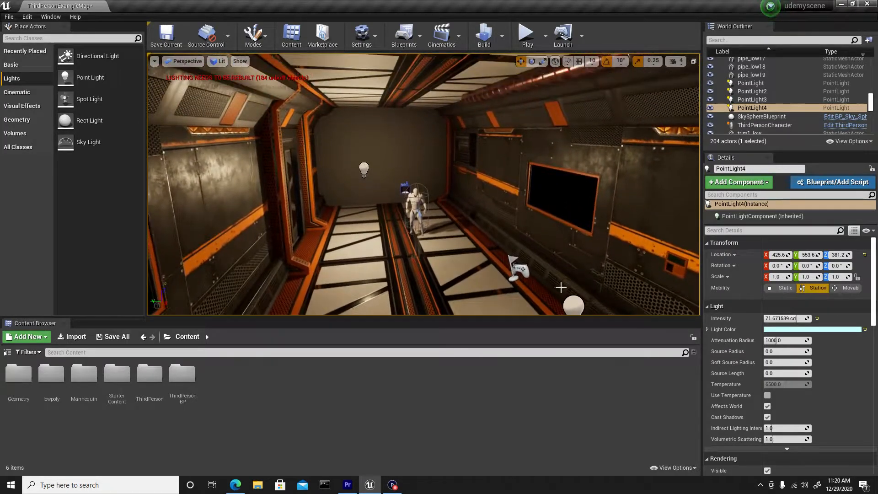
click(572, 304)
key(Delete)
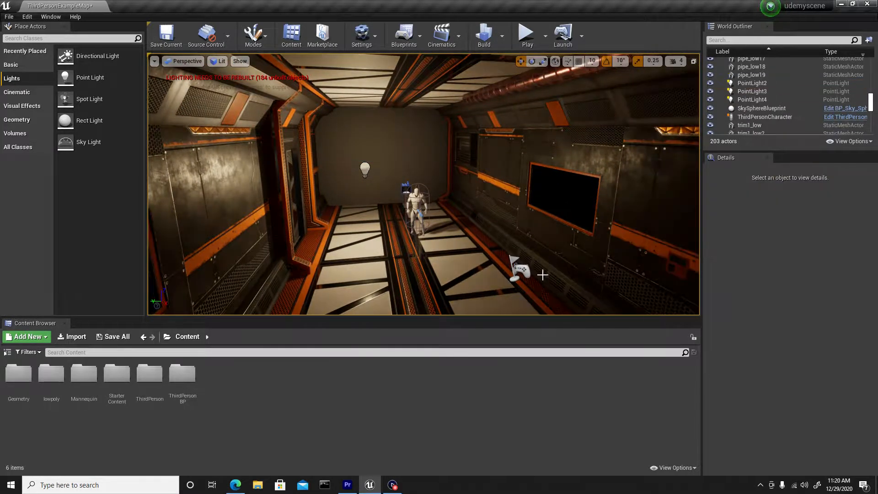
- Duplicate PointLight2 farther down the corridor to about X -625 and lower the copy's intensity
right_drag(567, 275, 464, 224)
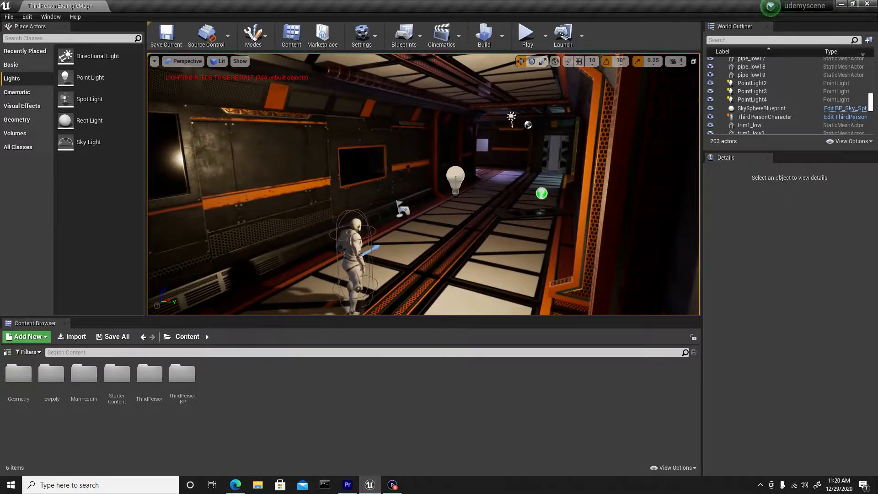
click(457, 181)
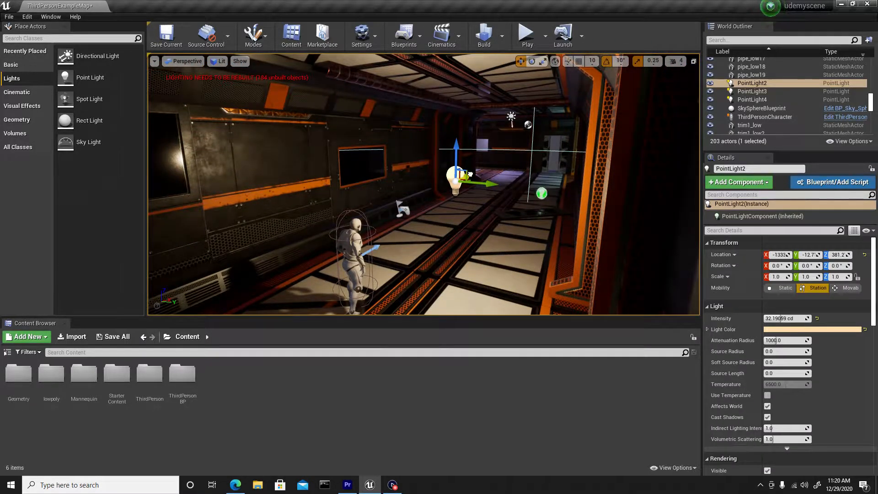
alt+drag(470, 174, 523, 153)
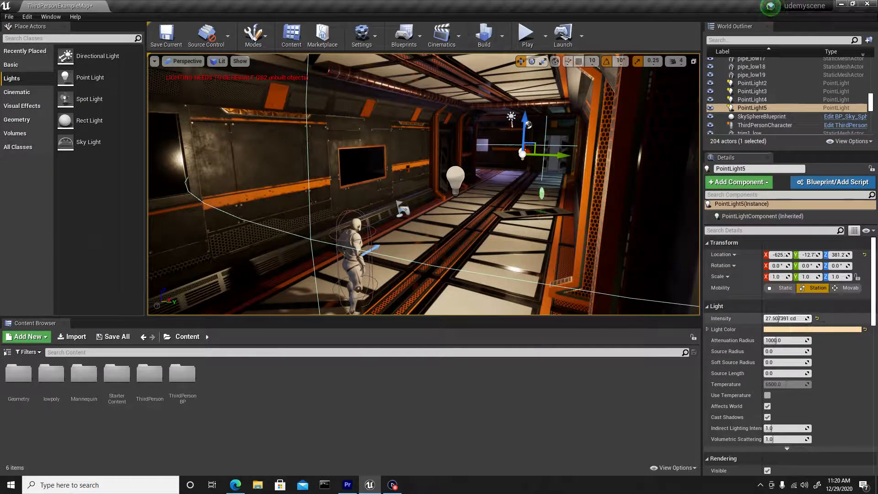
- Change the duplicated corridor light's color to pink, hex sRGB FFA7E5FF
click(808, 335)
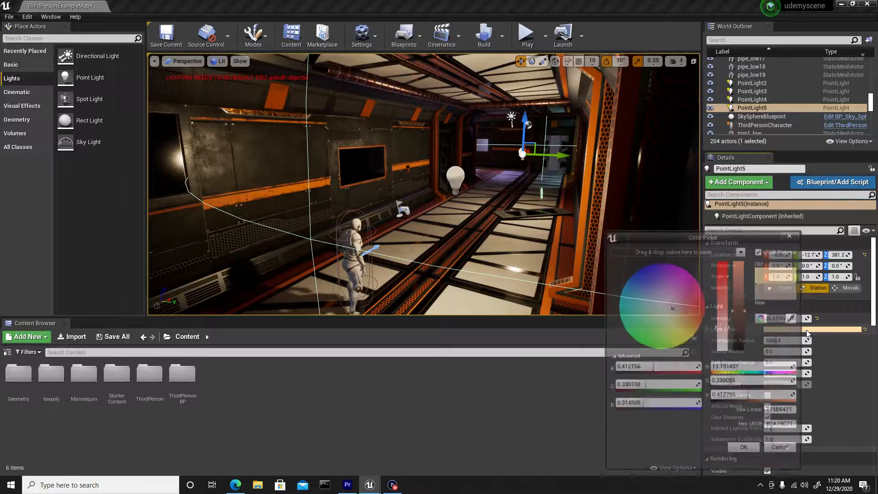
drag(697, 312, 685, 301)
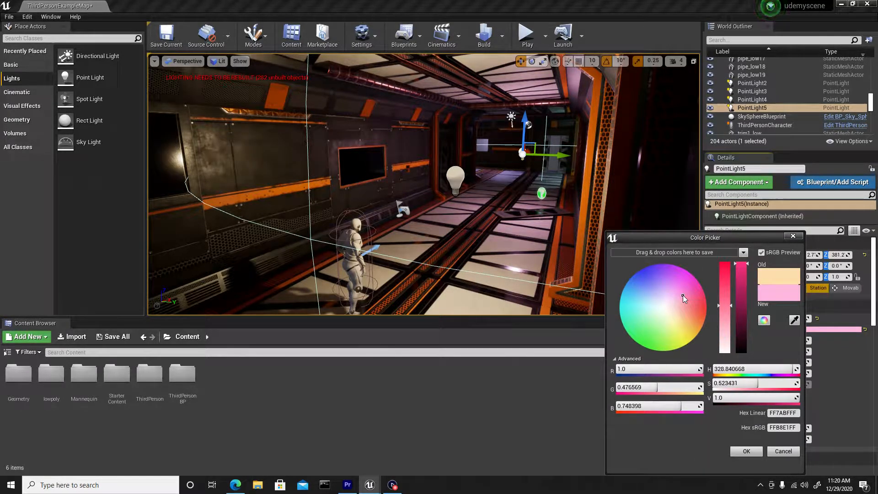
drag(682, 295, 684, 290)
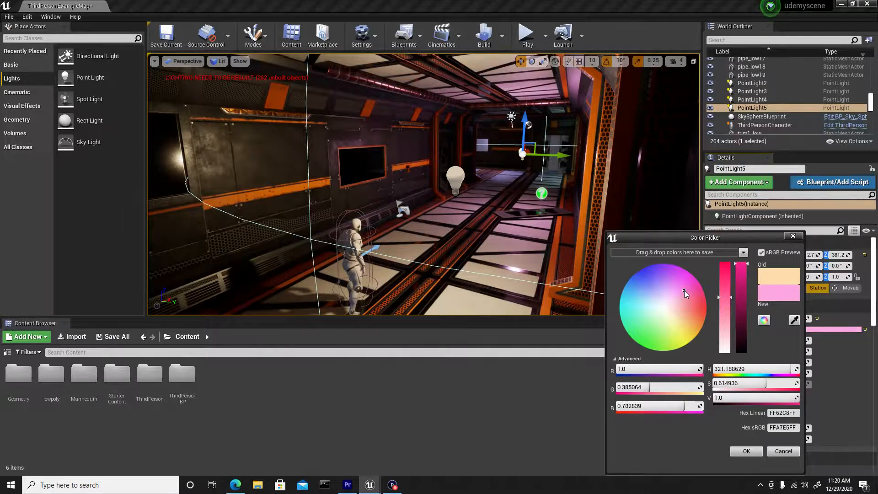
click(746, 452)
- Move PointLight2 along the main corridor toward the character, to about X -1526
click(458, 182)
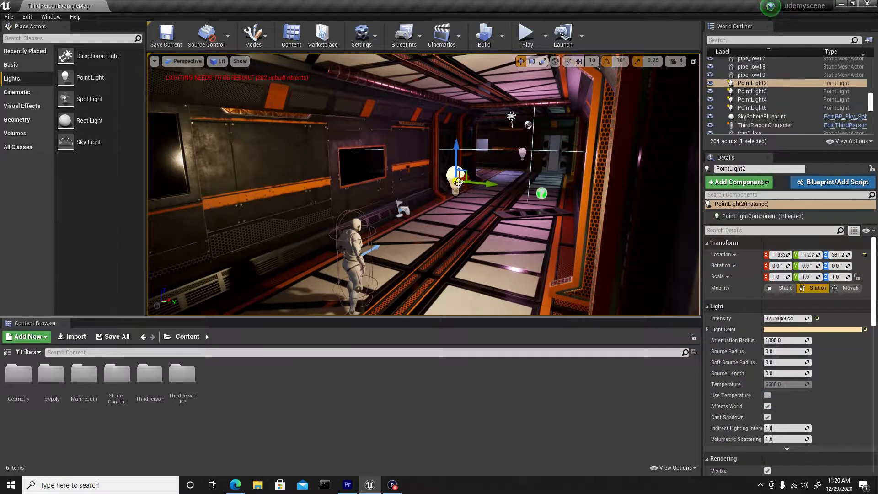
drag(470, 176, 422, 218)
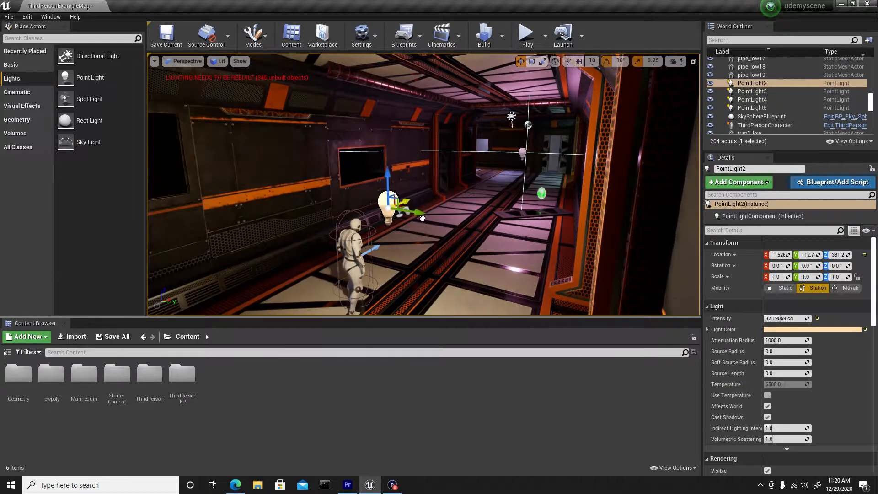
- Lower the intensity of the purple PointLight3 behind the corridor wall to about 46.3 cd
right_drag(382, 219, 420, 154)
click(442, 142)
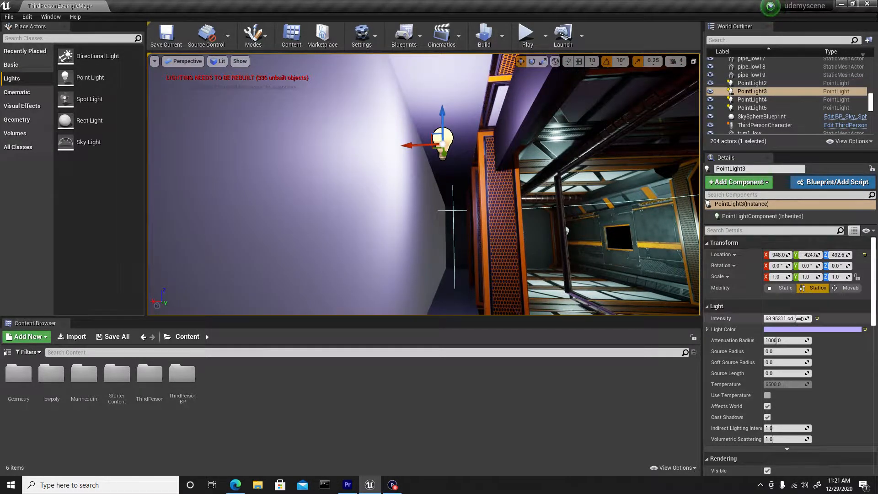
drag(796, 319, 786, 319)
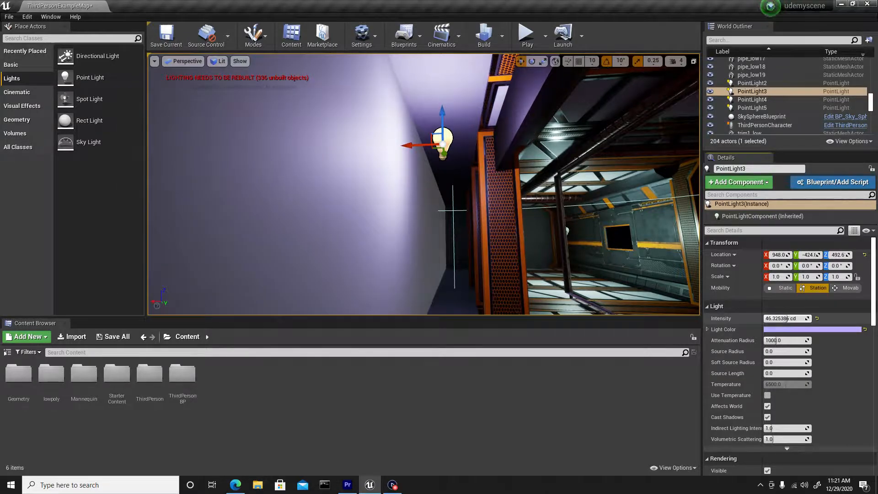
- Add a spot light in the dark recess beside the corridor and raise it to about X 281, Y -632, Z 500
right_drag(553, 249, 640, 274)
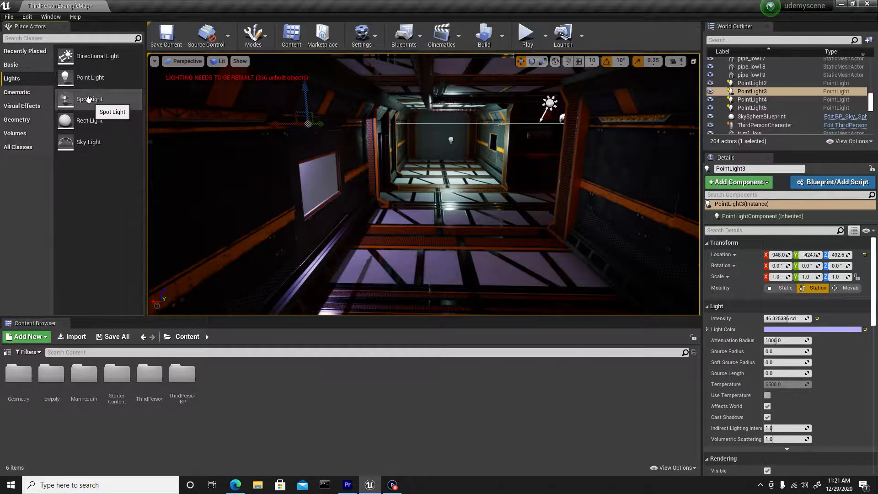
drag(88, 99, 352, 196)
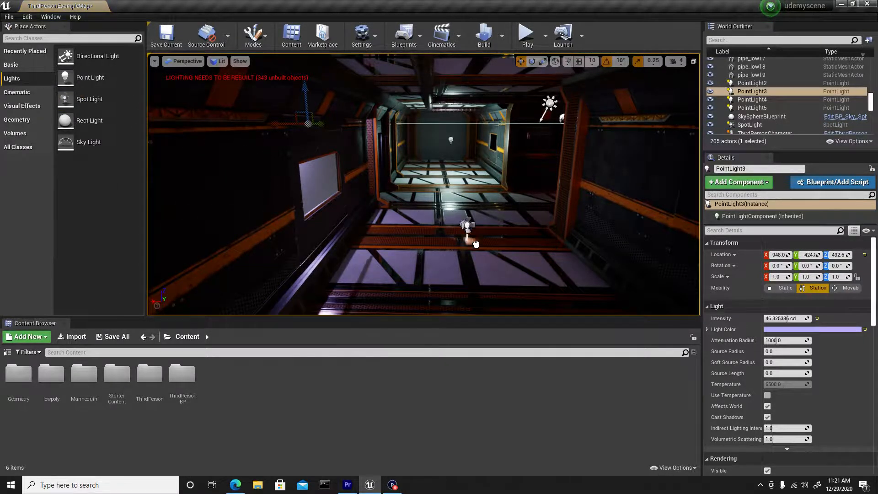
drag(476, 244, 518, 260)
drag(518, 229, 514, 143)
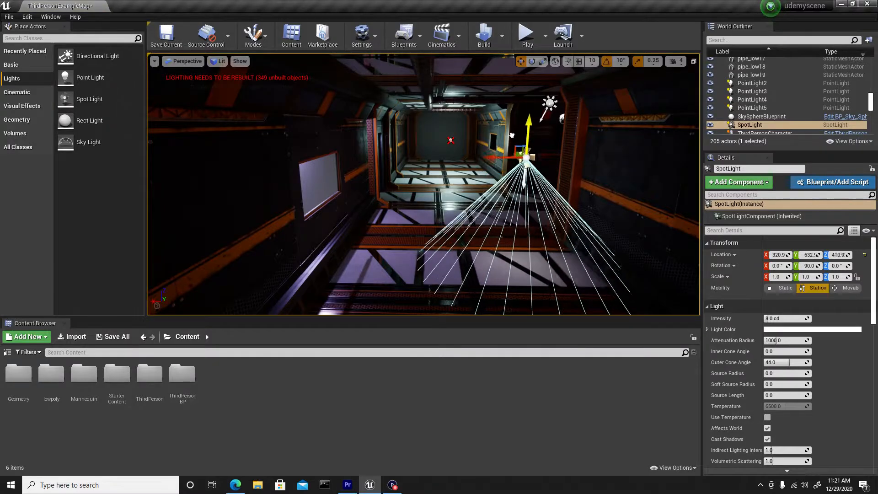
right_drag(485, 153, 468, 170)
drag(573, 136, 552, 146)
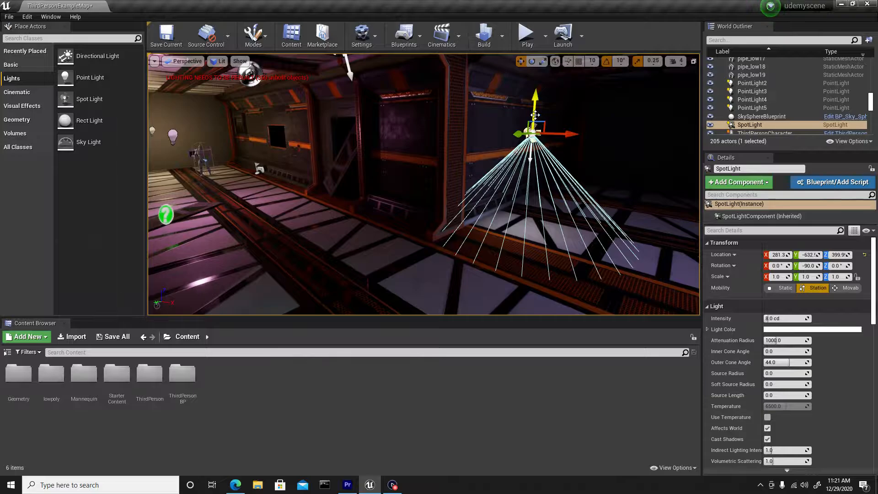
drag(535, 115, 544, 83)
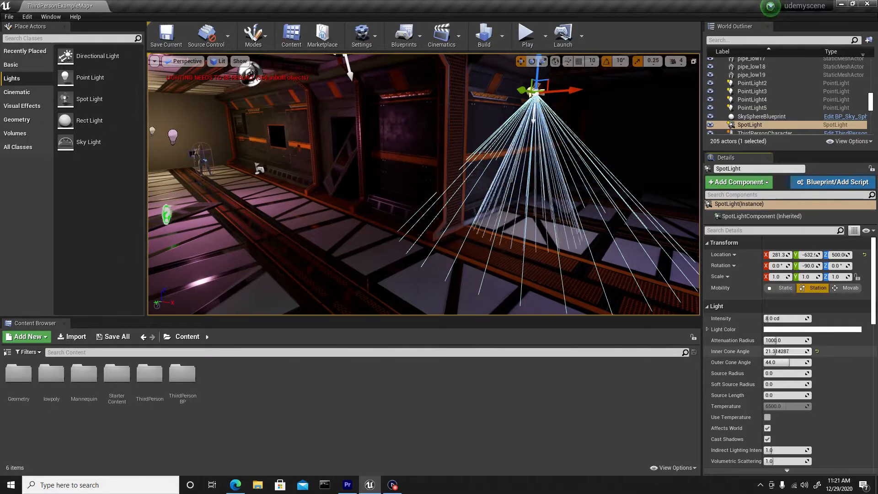
- Widen the spot light's inner cone angle to about 26.6 and shift the light to about X 320
drag(787, 352, 778, 351)
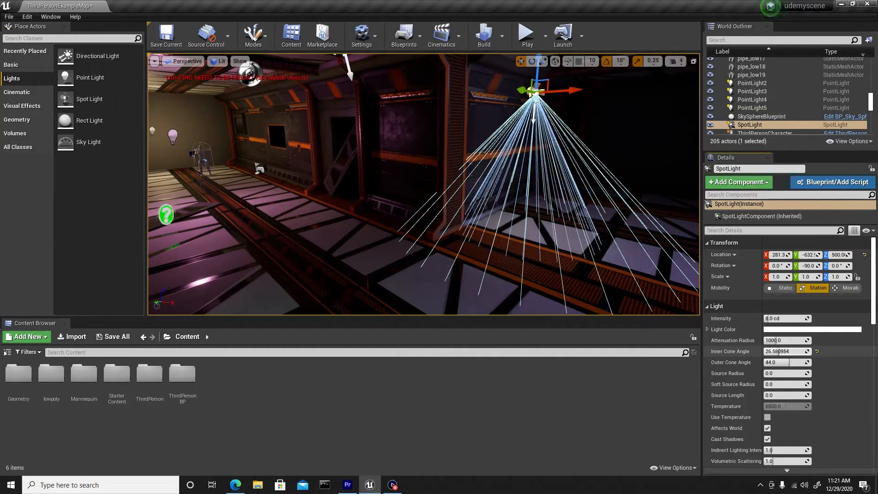
drag(559, 91, 574, 92)
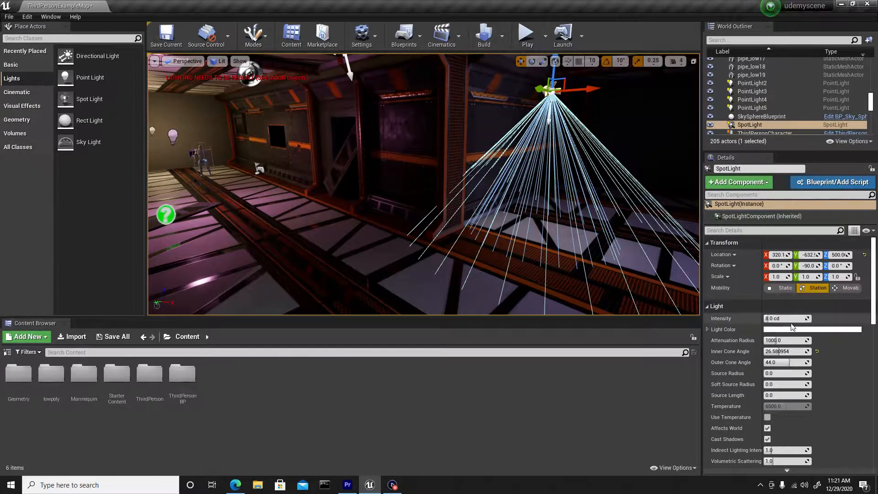
- Tint the spot light pale green, hex sRGB E8FFD2FF, and raise its intensity to about 22.3 cd
click(813, 329)
click(665, 321)
mouse_move(665, 320)
mouse_down()
mouse_move(661, 295)
mouse_move(650, 327)
mouse_up()
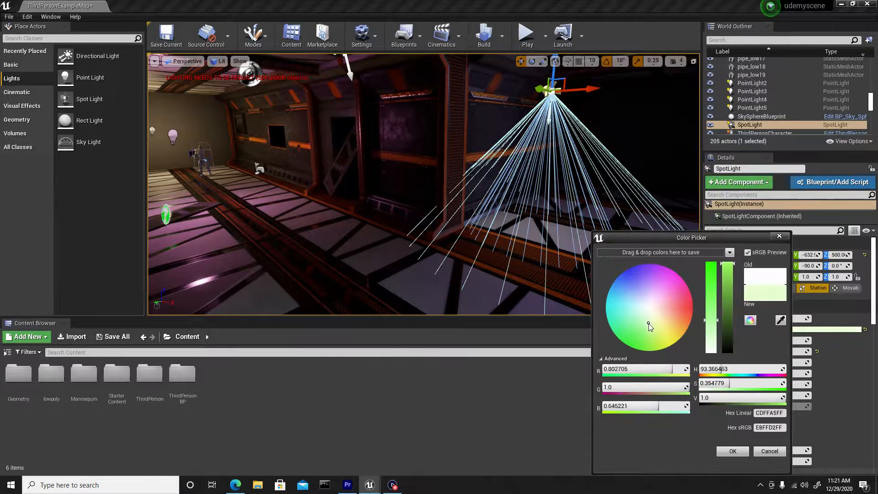
click(734, 452)
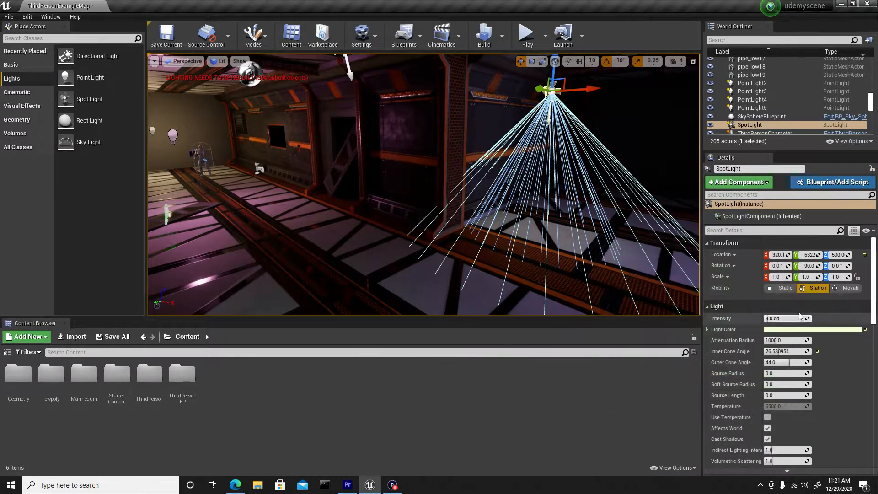
mouse_move(771, 318)
mouse_down()
mouse_move(796, 318)
mouse_move(778, 319)
mouse_up()
- Open the Particles folder of StarterContent to reach the particle effects
right_drag(405, 210, 567, 211)
key(w)
key(s)
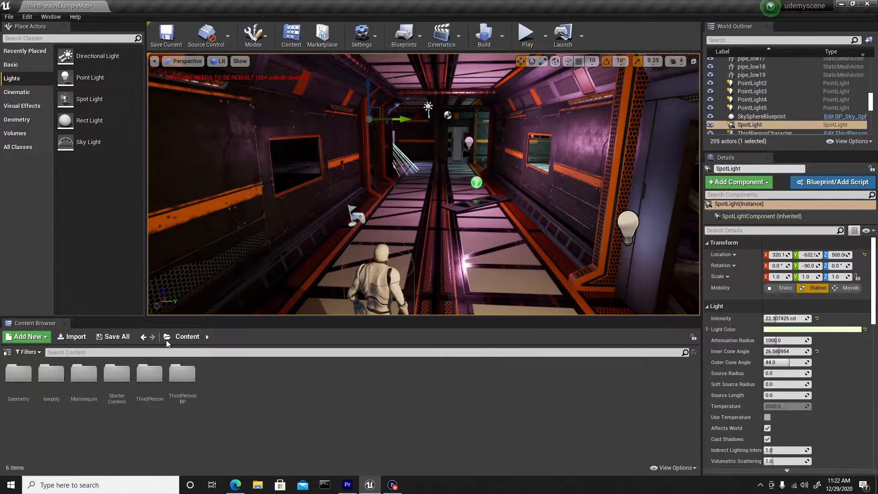
double_click(51, 374)
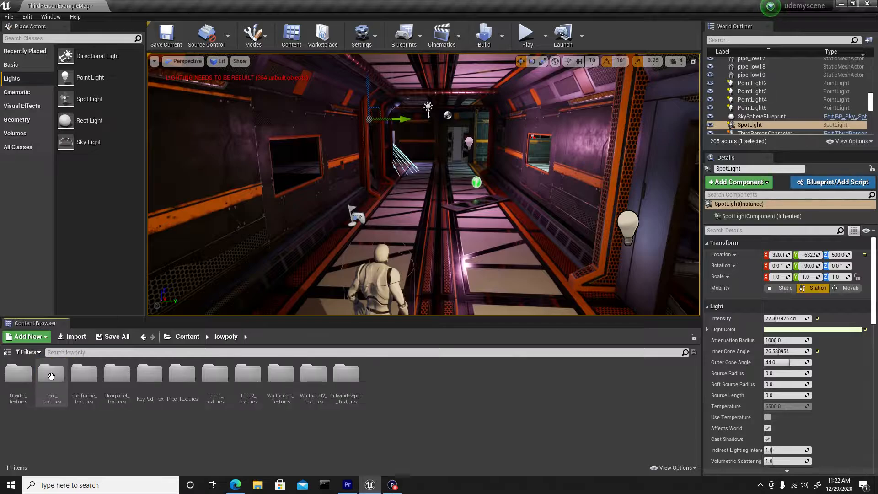
click(183, 337)
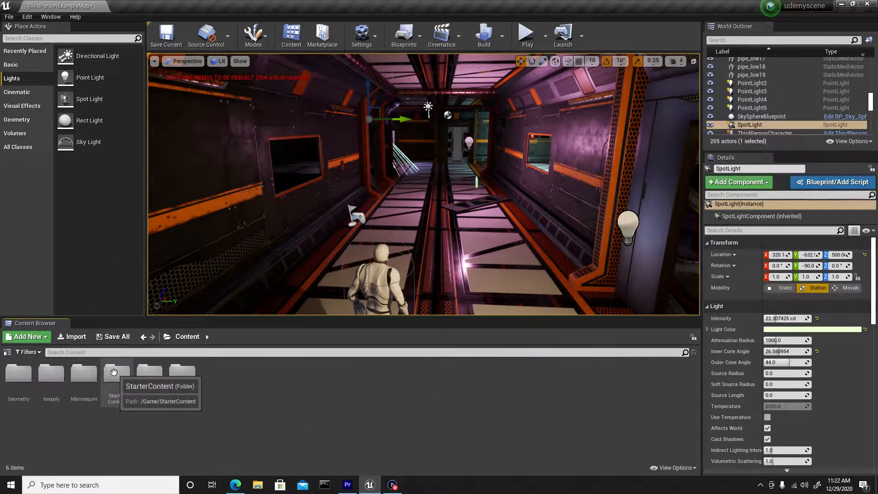
double_click(114, 373)
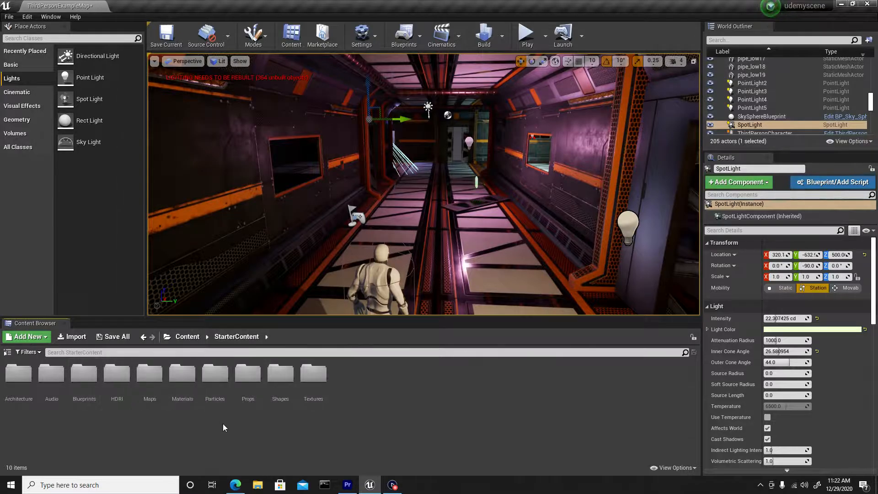
double_click(214, 373)
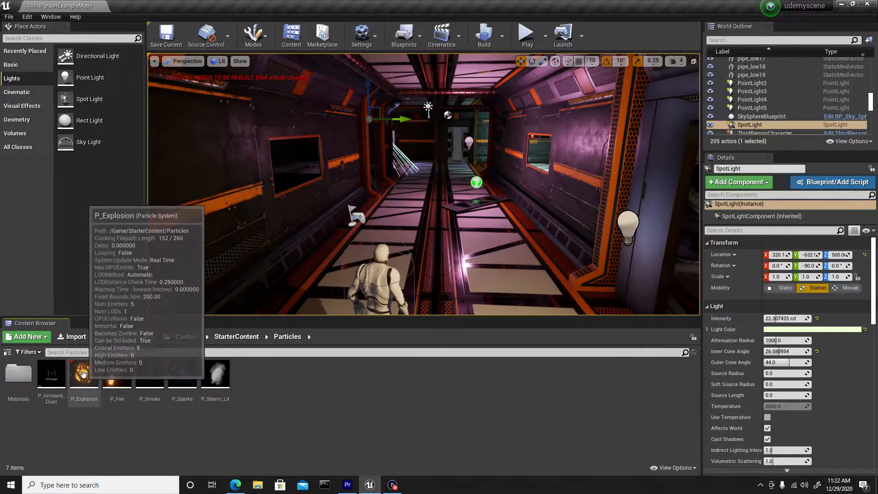
- Place a P_Fire emitter along the corridor's side wall and move it to about X -531, Y -337, Z 215
drag(117, 373, 444, 261)
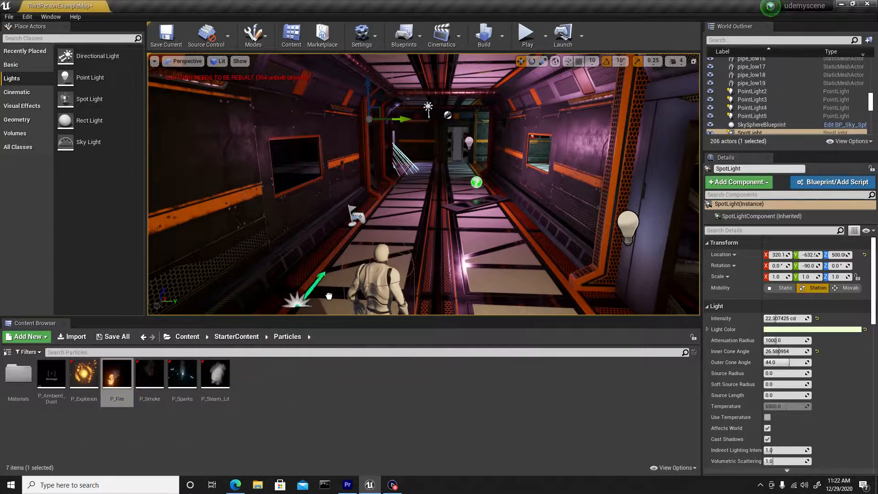
drag(522, 233, 420, 209)
key(f)
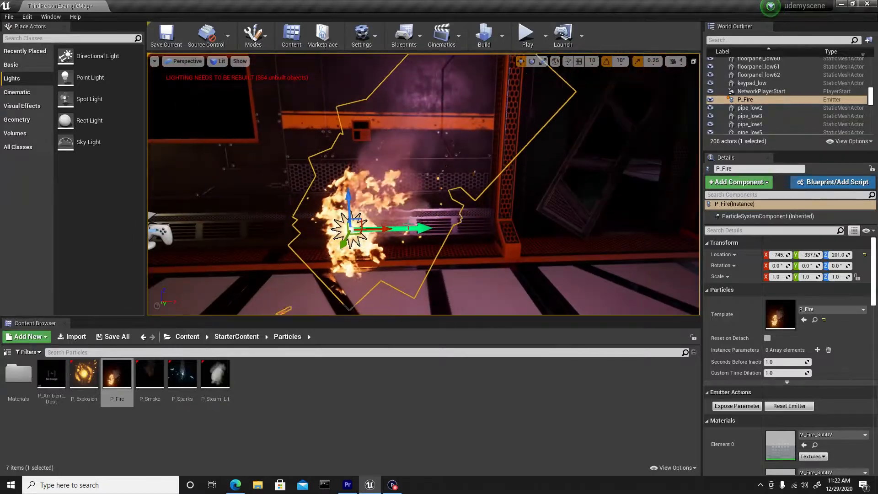
mouse_move(322, 252)
right_down()
mouse_move(357, 251)
mouse_move(322, 252)
right_up()
drag(322, 252, 441, 188)
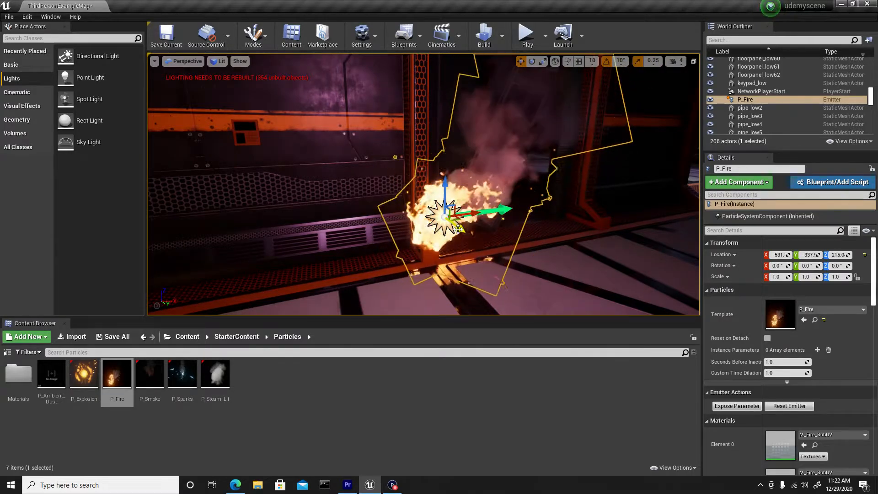
- Place a P_Steam_Lit emitter in the half-open doorway at the corridor's far end, about X 821, Y -28, Z 219
right_drag(257, 246, 379, 214)
key(w)
key(w)
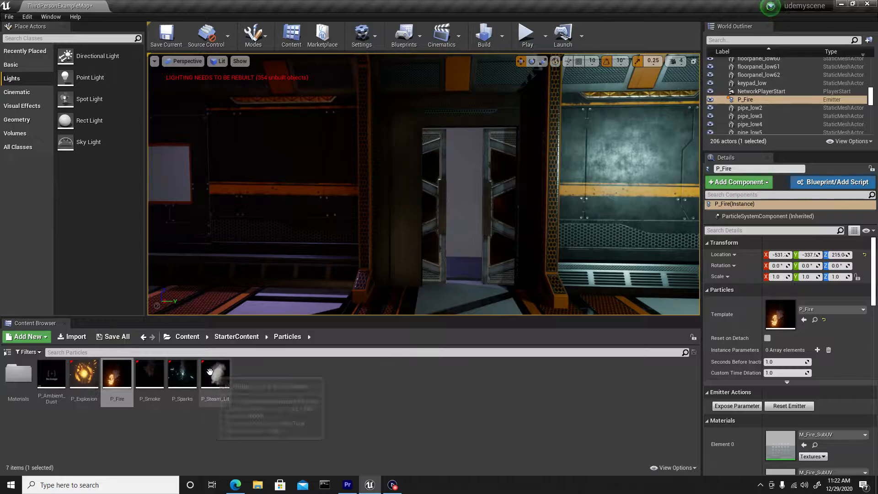
drag(215, 375, 436, 284)
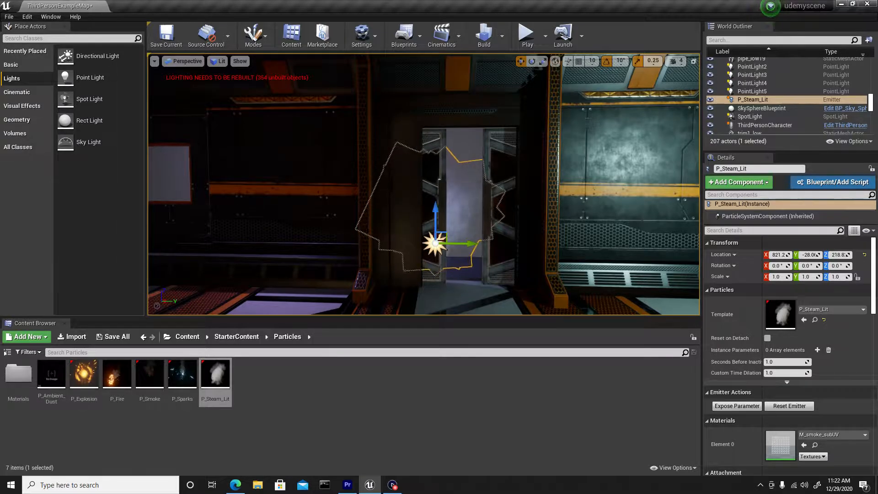
- Place a P_Sparks emitter on the broken wall just behind the fire, at about X -470, Y -455, Z 238
key(s)
right_drag(435, 228, 622, 245)
key(w)
key(s)
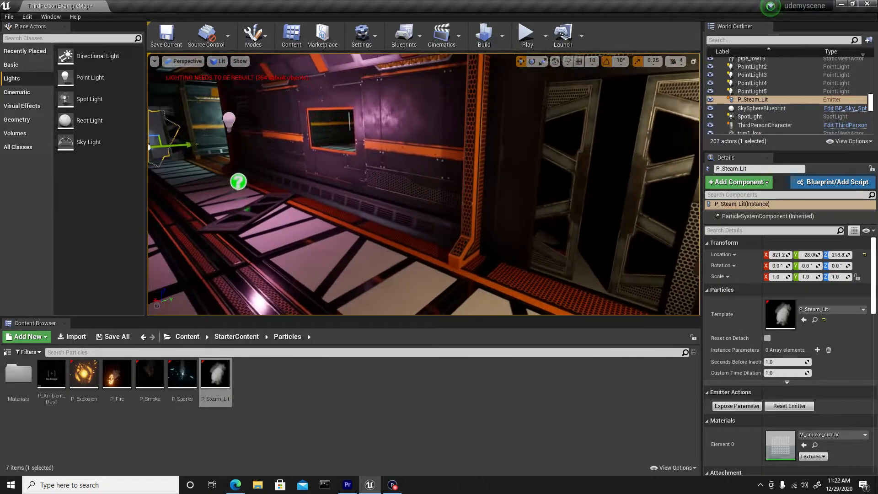
key(f)
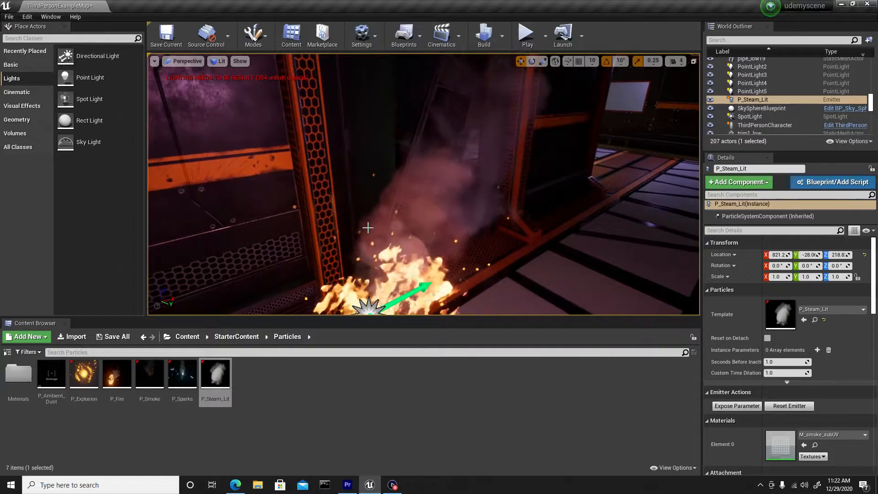
drag(193, 366, 371, 254)
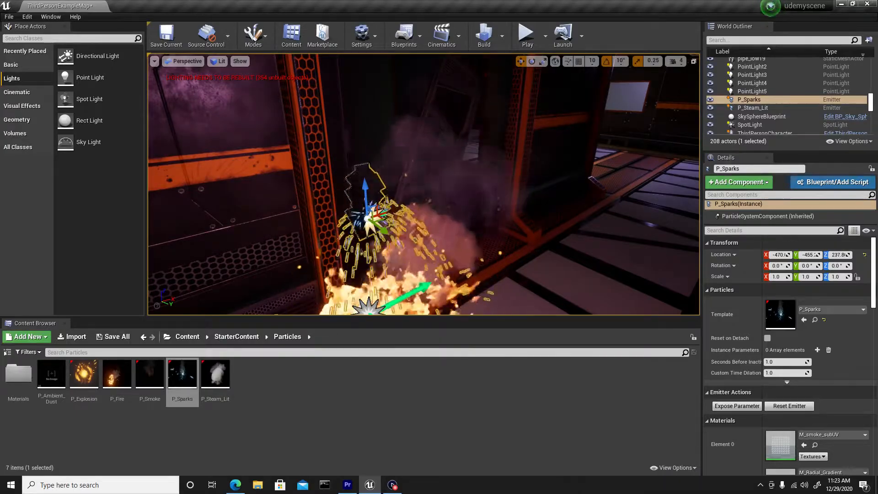
- Add Exponential Height Fog in the middle of the corridor, with fog density 0.05 and height falloff about 1.5
key(s)
right_drag(424, 184, 309, 125)
key(w)
key(w)
key(s)
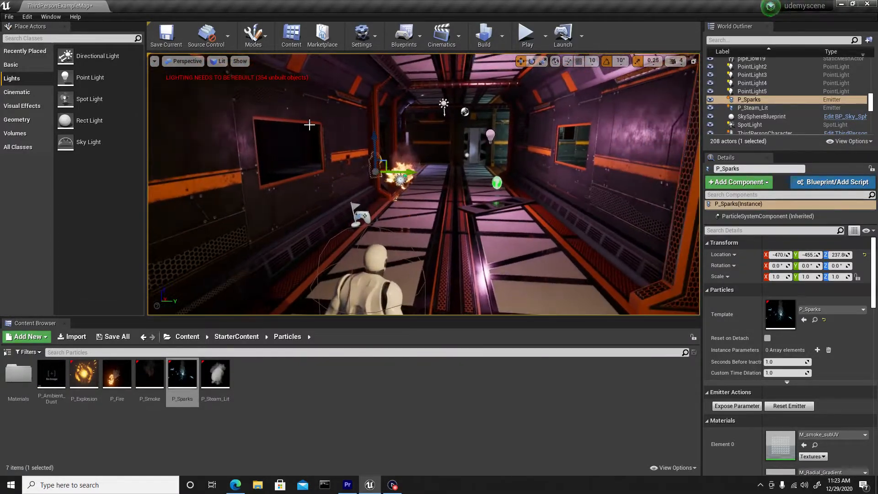
right_drag(412, 177, 447, 183)
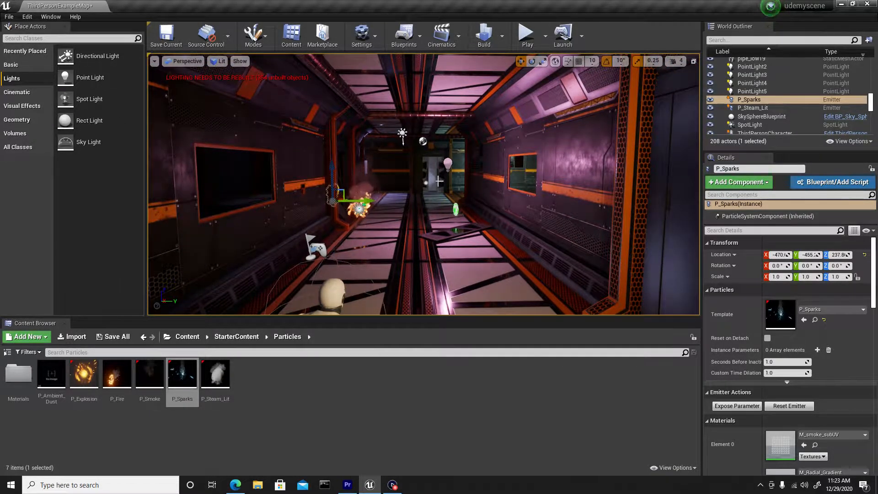
click(25, 109)
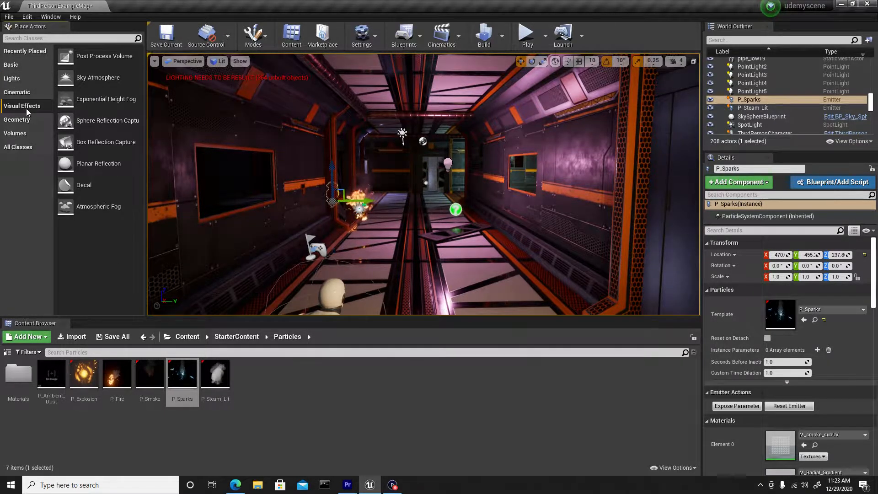
click(101, 99)
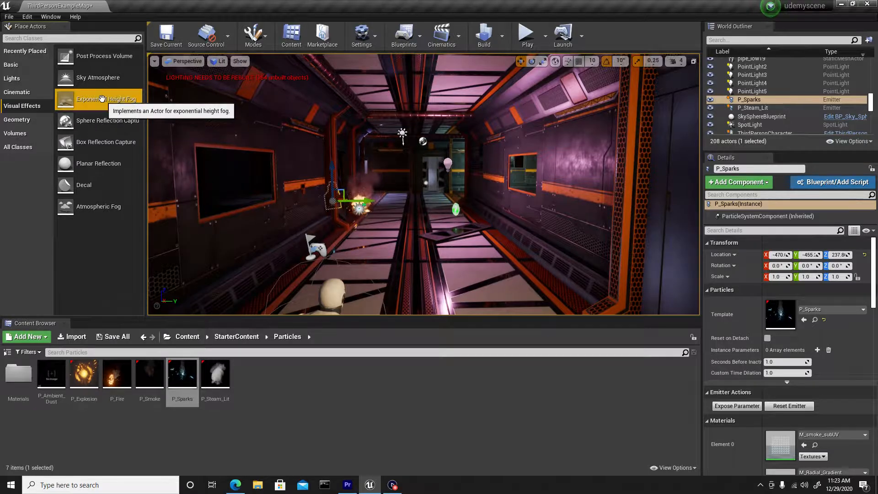
drag(101, 98, 419, 202)
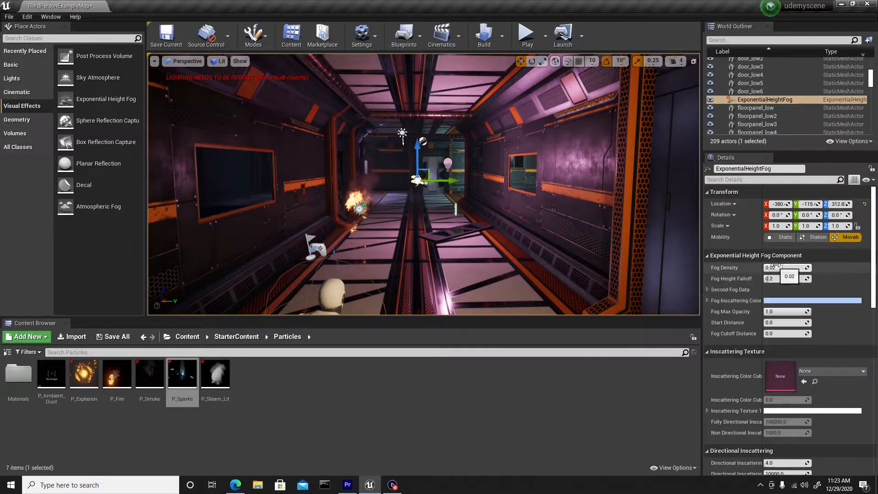
mouse_move(791, 268)
mouse_down()
mouse_move(798, 267)
mouse_move(768, 268)
mouse_move(777, 267)
mouse_up()
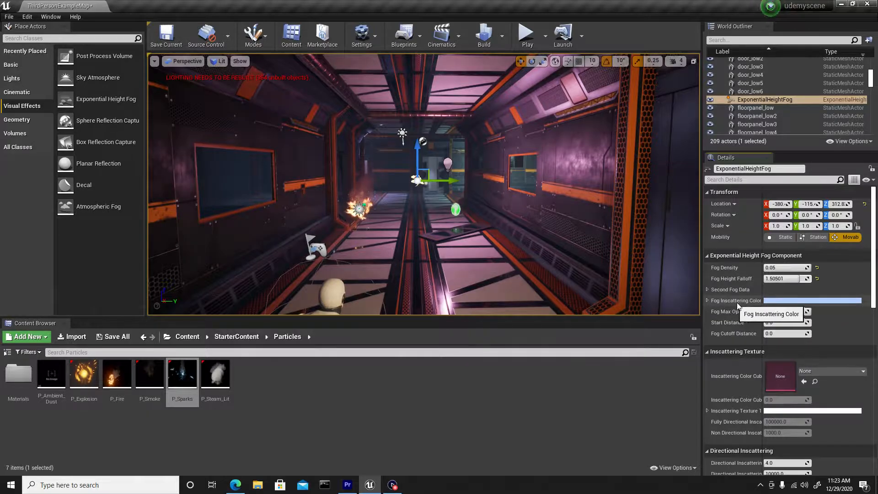
- Tint the height fog by setting its Fog Inscattering Color to a stronger light blue, about 8ABCFF in sRGB hex
click(787, 301)
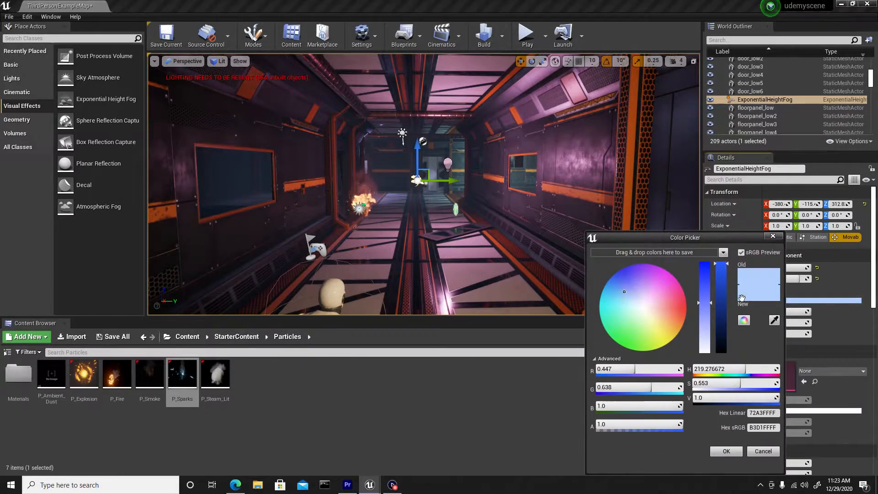
drag(639, 328, 641, 328)
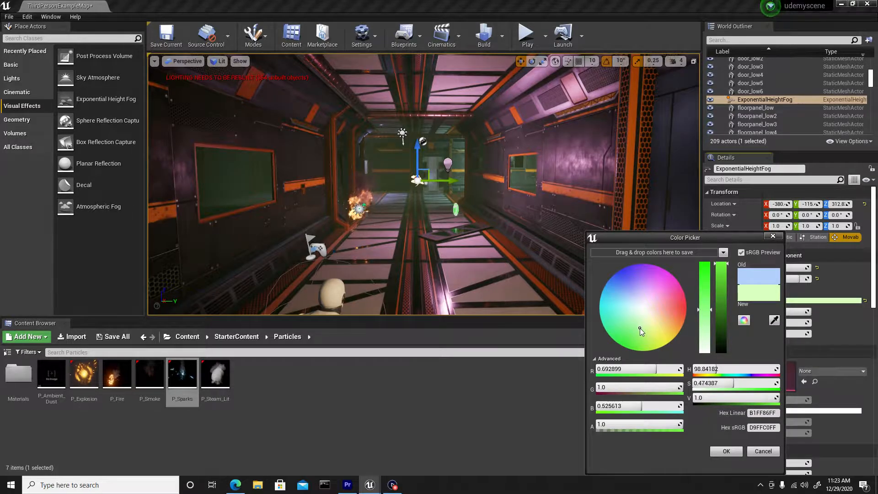
mouse_move(641, 328)
mouse_down()
mouse_move(633, 286)
mouse_move(655, 282)
mouse_move(672, 293)
mouse_move(630, 315)
mouse_move(643, 322)
mouse_move(618, 286)
mouse_up()
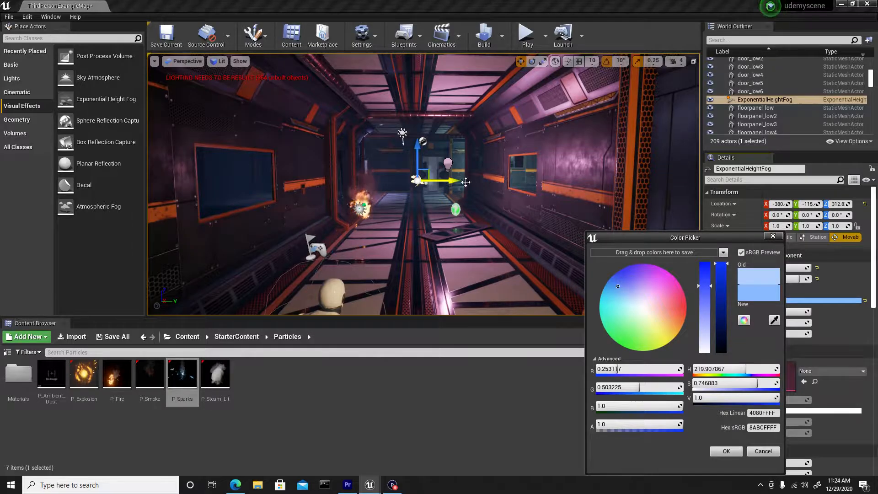
click(727, 452)
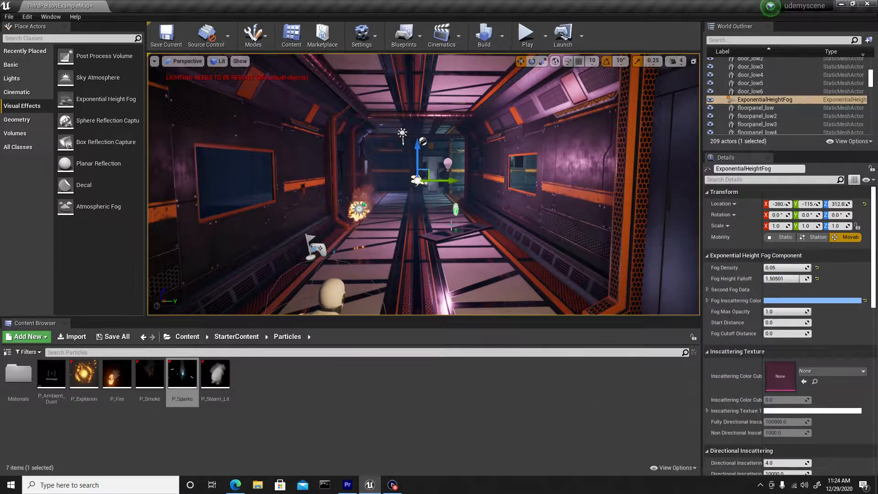
- Run Build Lighting Only for the level and dismiss the message log
click(503, 40)
mouse_move(597, 72)
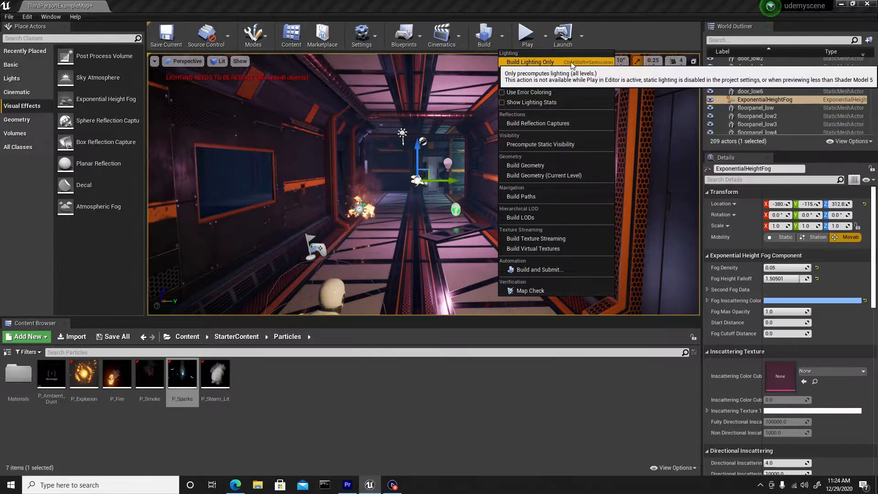
click(629, 90)
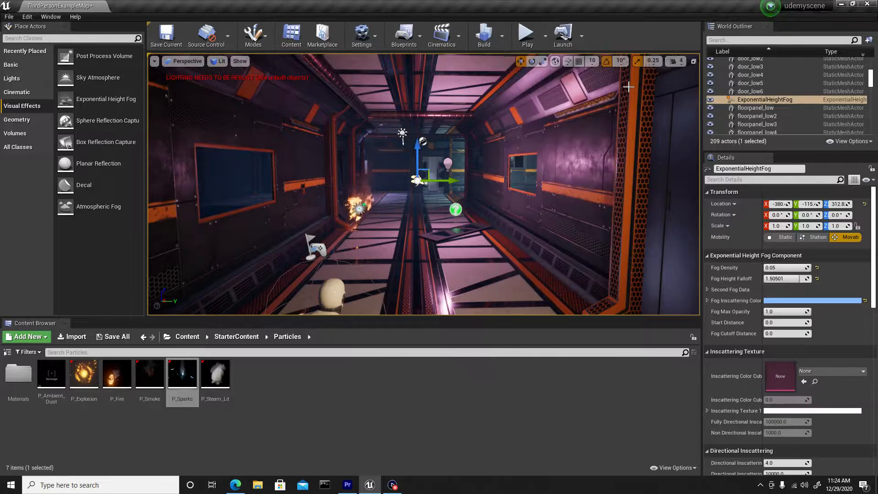
click(503, 37)
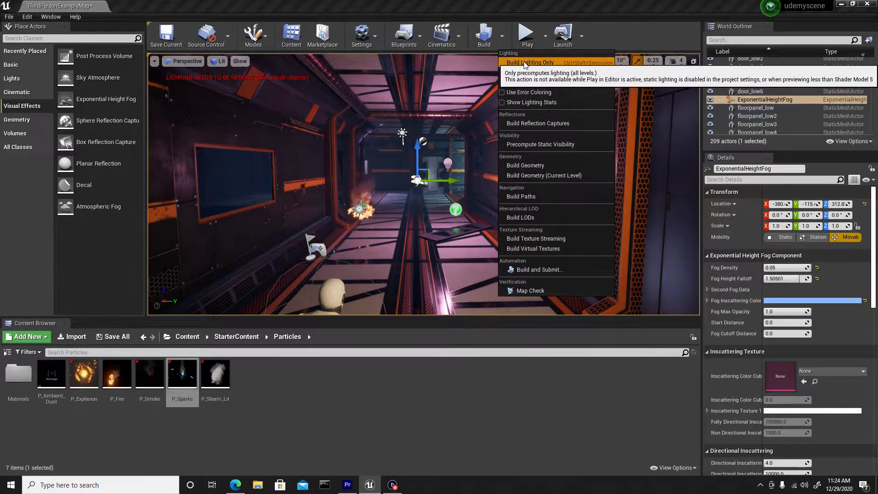
click(524, 62)
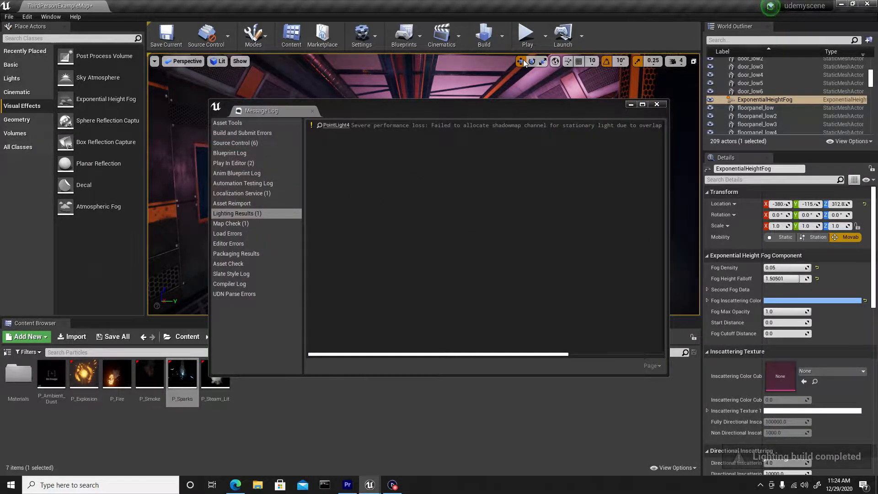
click(631, 104)
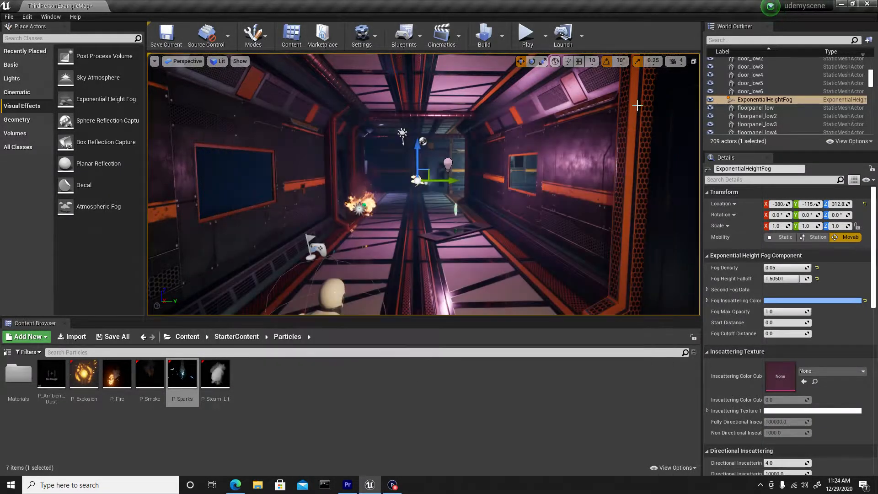
- Delete the two orange-trimmed perforated columns flanking the blank end wall of the side room
right_drag(423, 183, 408, 160)
key(w)
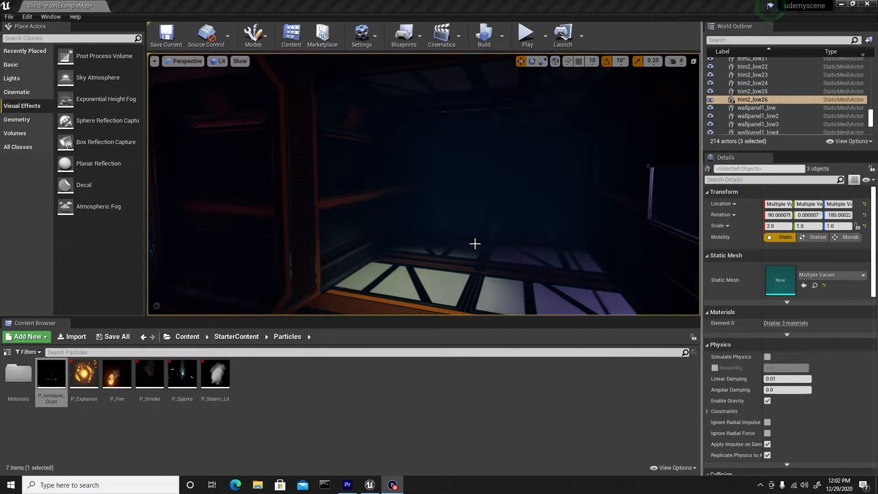
right_drag(474, 244, 475, 244)
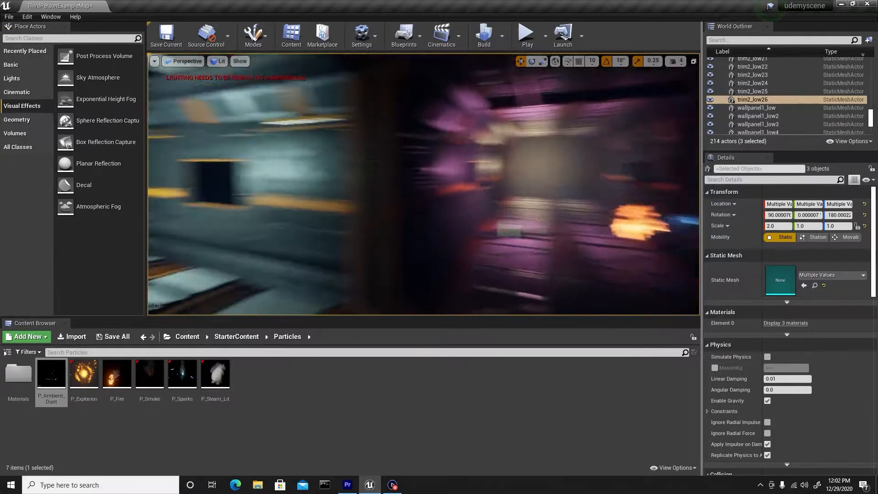
right_drag(496, 208, 497, 208)
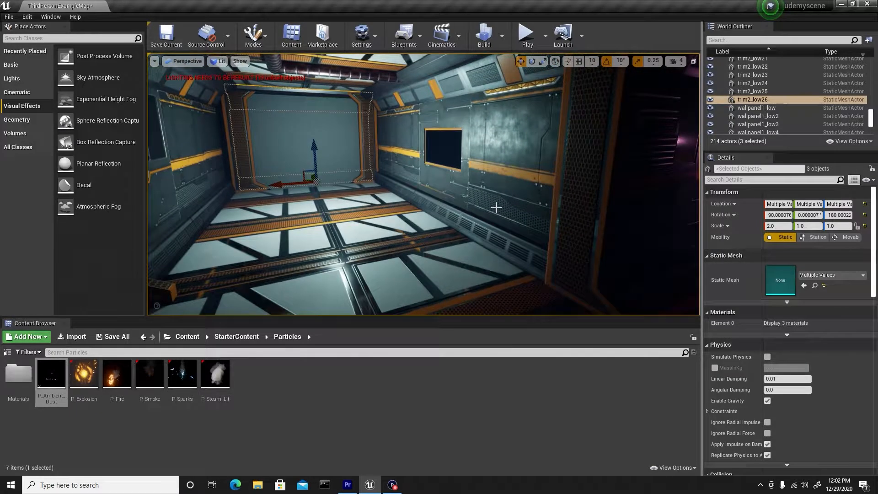
click(441, 152)
right_drag(389, 163, 389, 164)
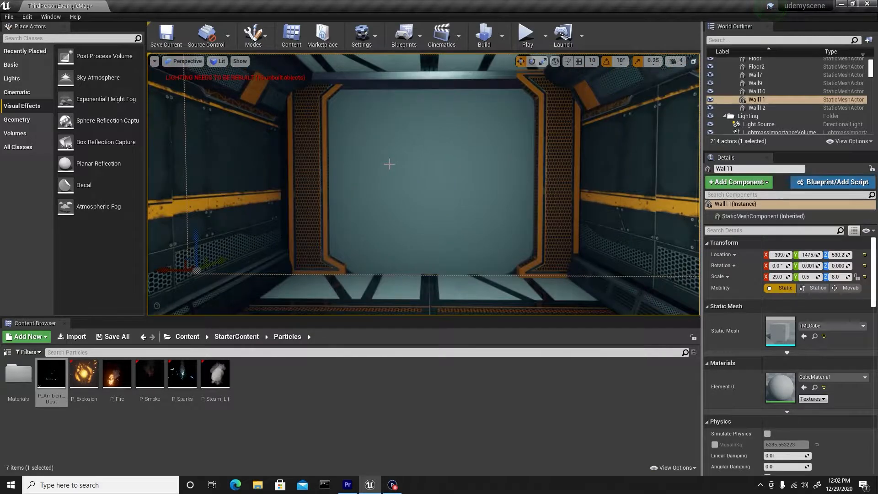
click(321, 173)
key(Delete)
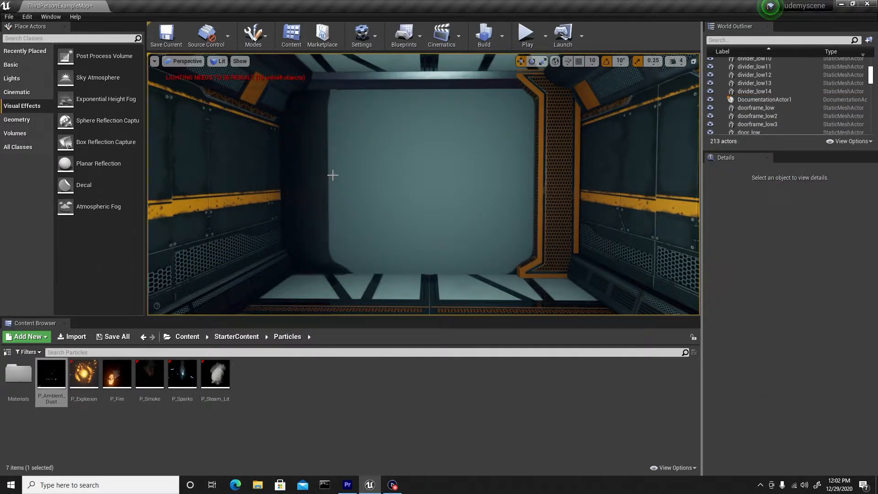
click(549, 199)
key(Delete)
- Duplicate the last side wall panel beside the blank end wall and rotate the copy to 180° on Z so it faces the room
right_drag(487, 222, 391, 191)
click(384, 186)
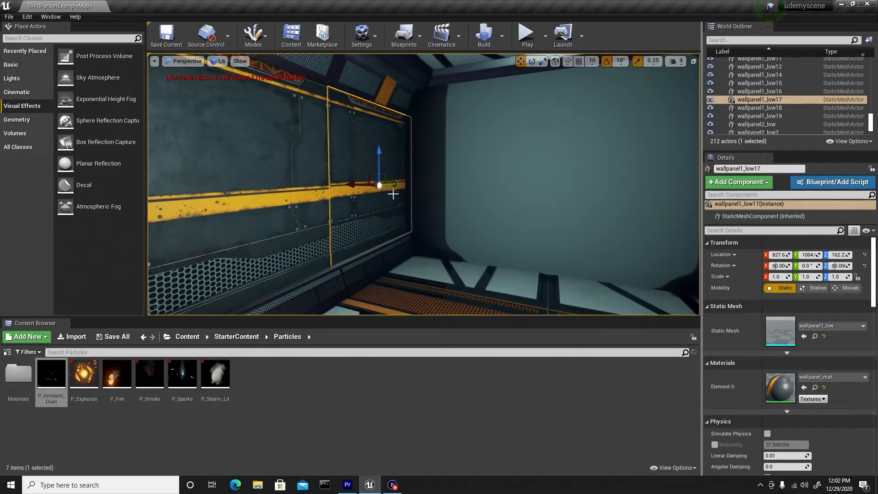
alt+drag(358, 185, 491, 223)
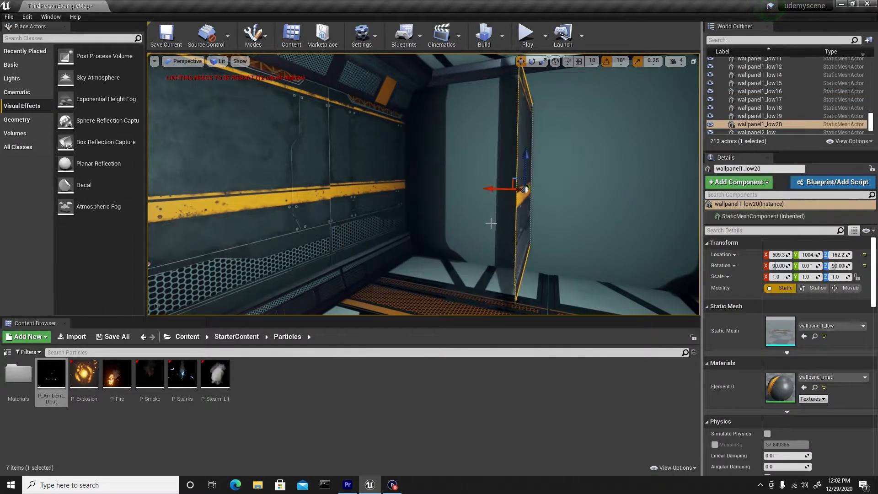
key(e)
drag(557, 191, 556, 194)
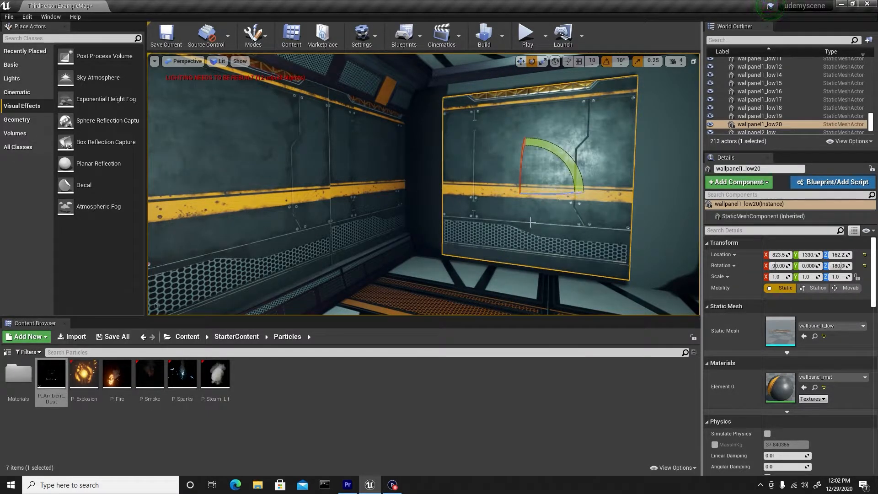
- Stretch the duplicated wall panel vertically to a Y scale of 1.25
key(f)
key(r)
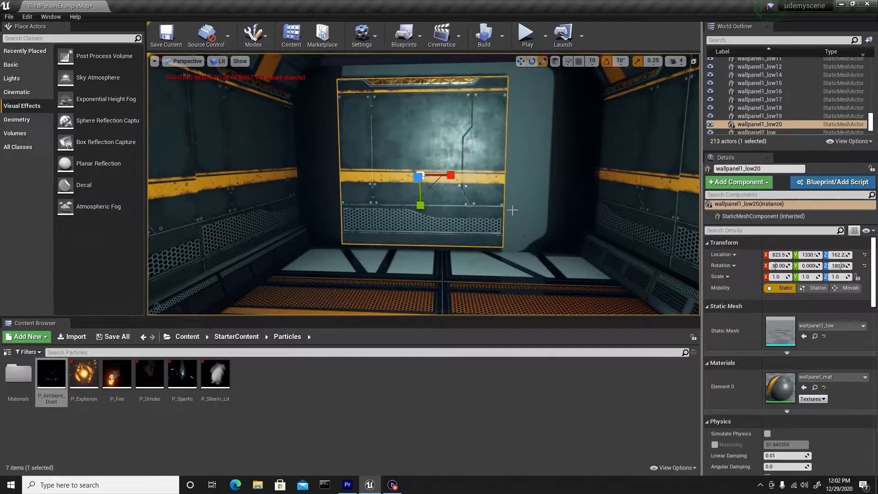
drag(421, 205, 420, 218)
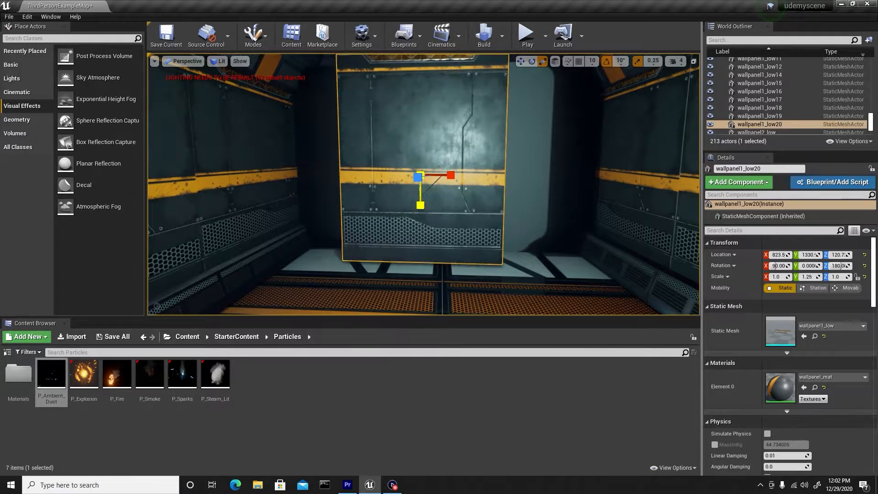
- Move the stretched panel into the corner against the end wall, at about X 996, Y 1456, Z 132
right_drag(428, 188, 445, 146)
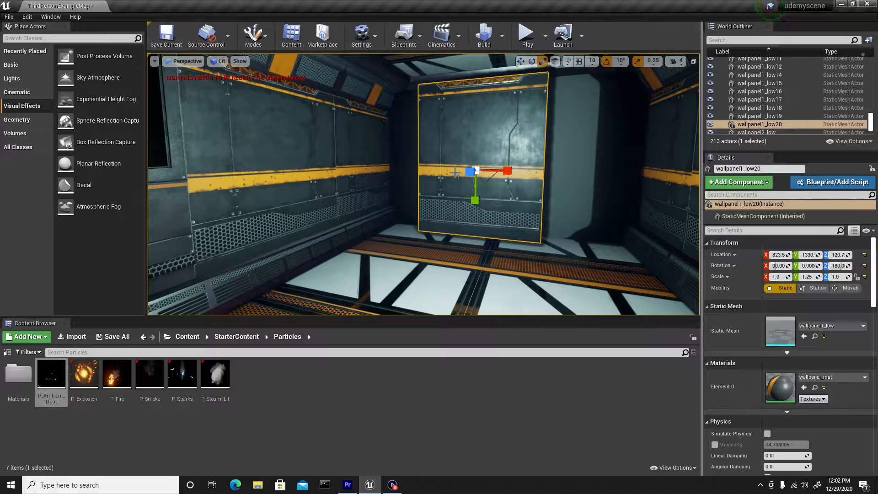
drag(453, 168, 394, 161)
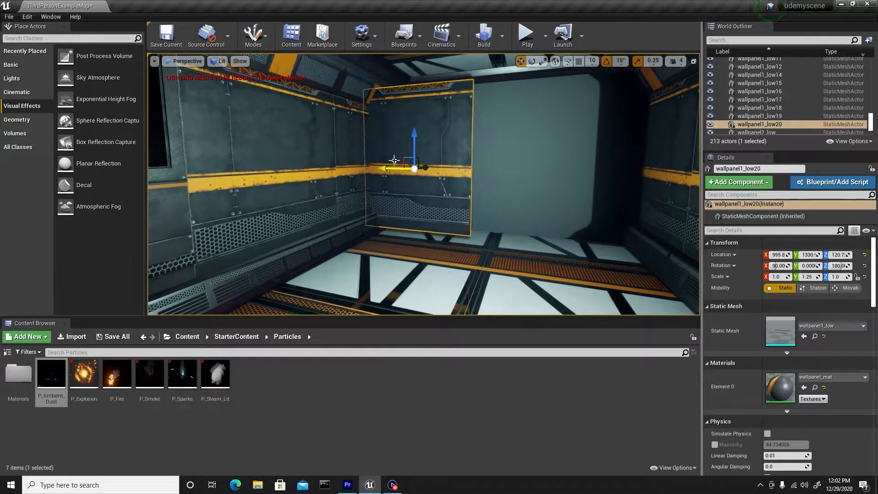
drag(440, 201, 384, 147)
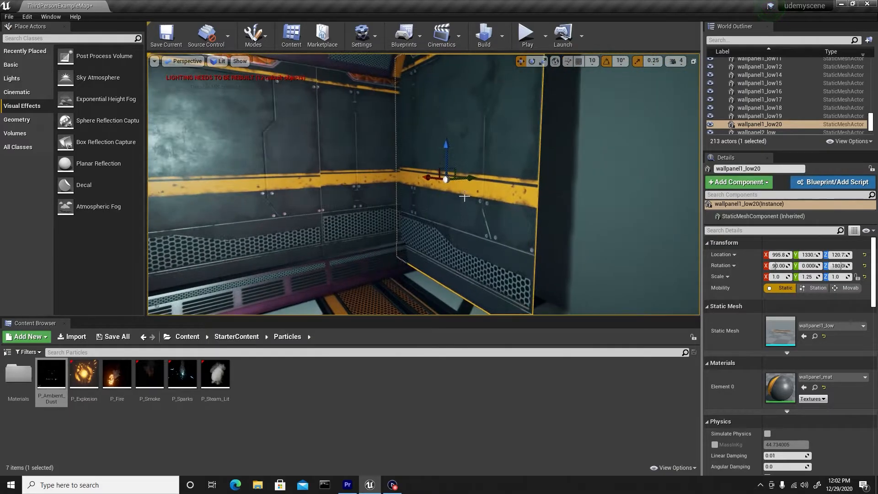
drag(464, 179, 504, 167)
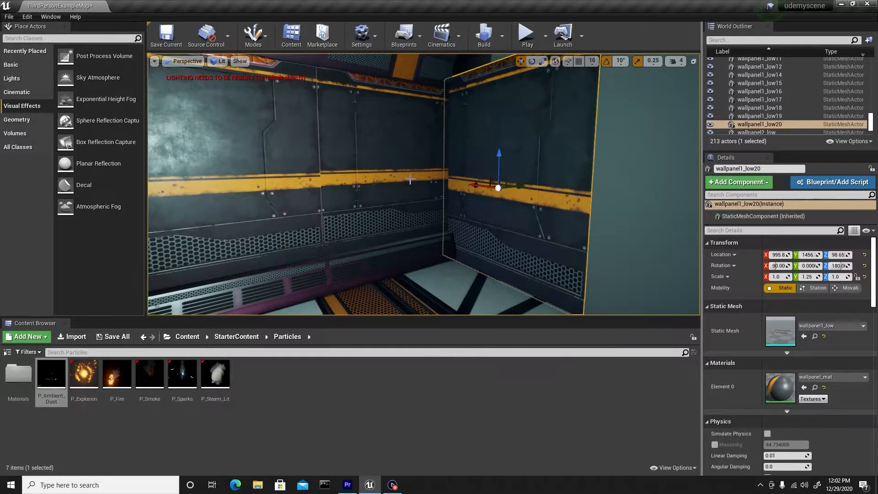
mouse_move(411, 180)
right_down()
mouse_move(457, 182)
mouse_move(407, 179)
right_up()
drag(371, 195, 369, 181)
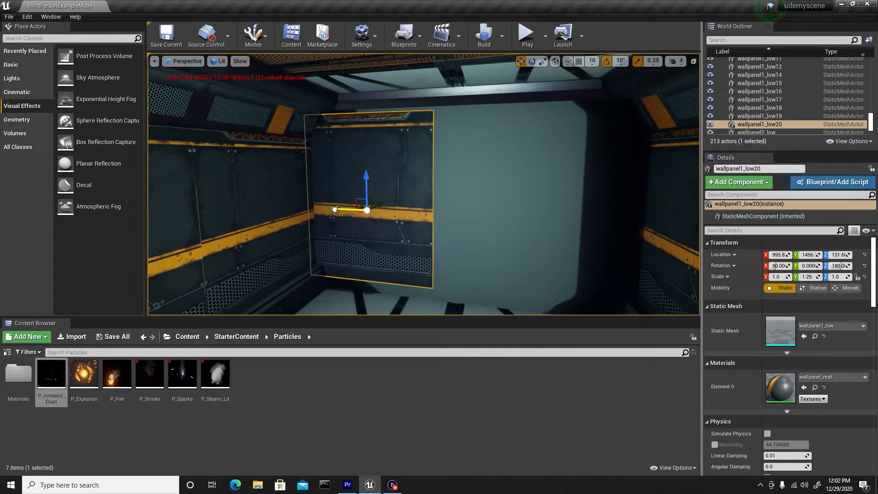
- Duplicate the end-wall panel alongside itself at about X 676 and raise both panels to about Z 140
alt+drag(334, 209, 465, 219)
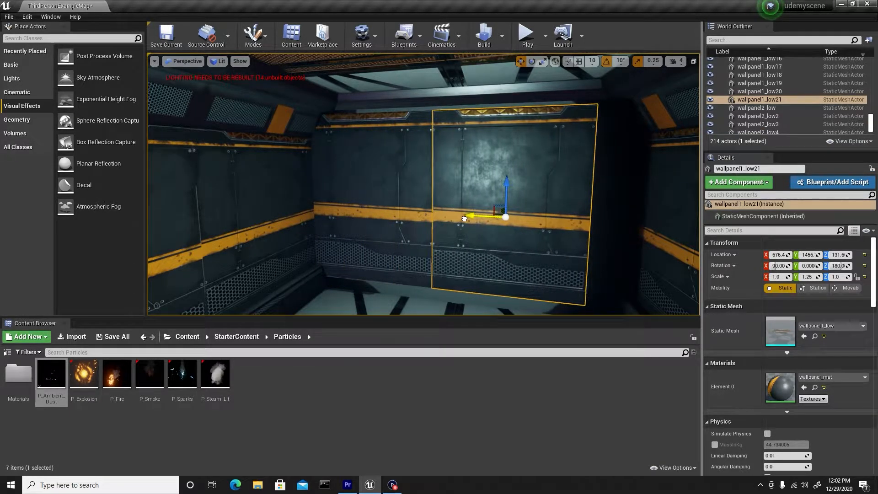
ctrl+click(392, 164)
drag(366, 178, 368, 174)
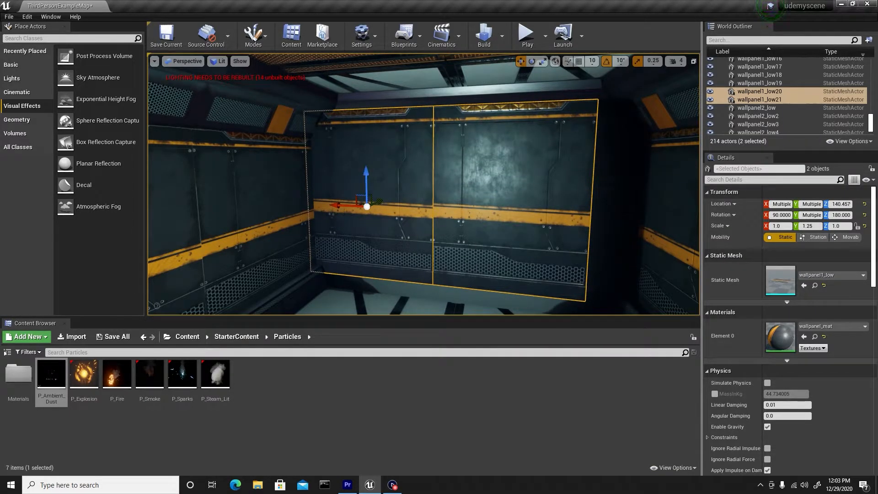
- Duplicate the floor trim running along the side wall and rotate the copy to 180° on Z, parallel to the end wall
click(313, 278)
right_drag(313, 279, 325, 243)
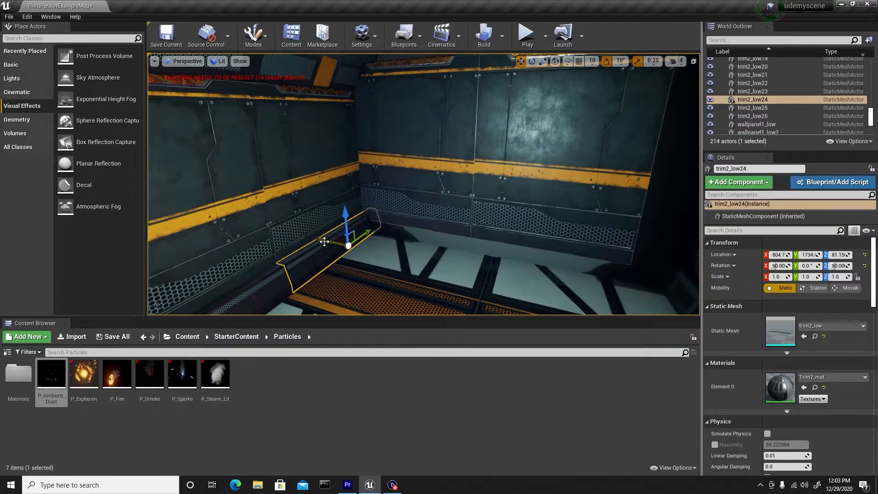
alt+drag(325, 241, 404, 247)
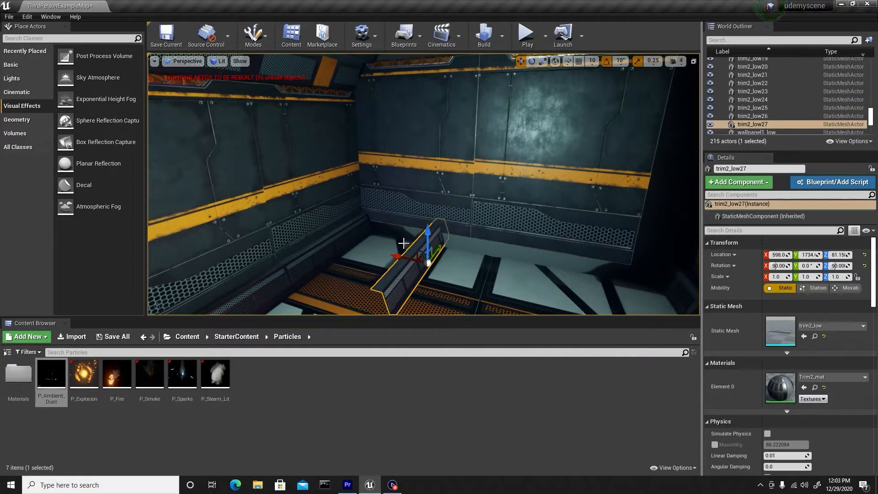
key(e)
drag(466, 278, 414, 281)
key(w)
mouse_move(414, 275)
right_down()
mouse_move(453, 252)
mouse_move(402, 254)
mouse_move(427, 282)
right_up()
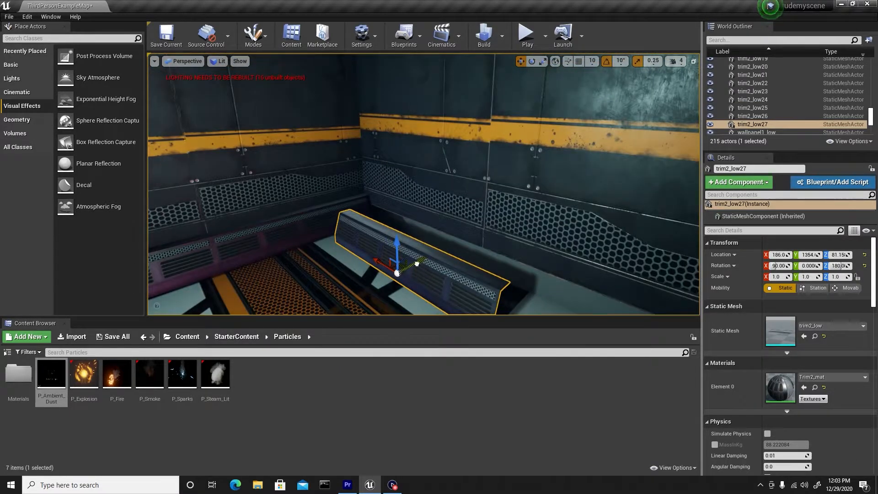
- Fit the rotated trim at the end wall's base, about X 265, Y 1442, and duplicate it twice along the wall to about X -387
drag(416, 264, 393, 230)
right_drag(374, 234, 311, 198)
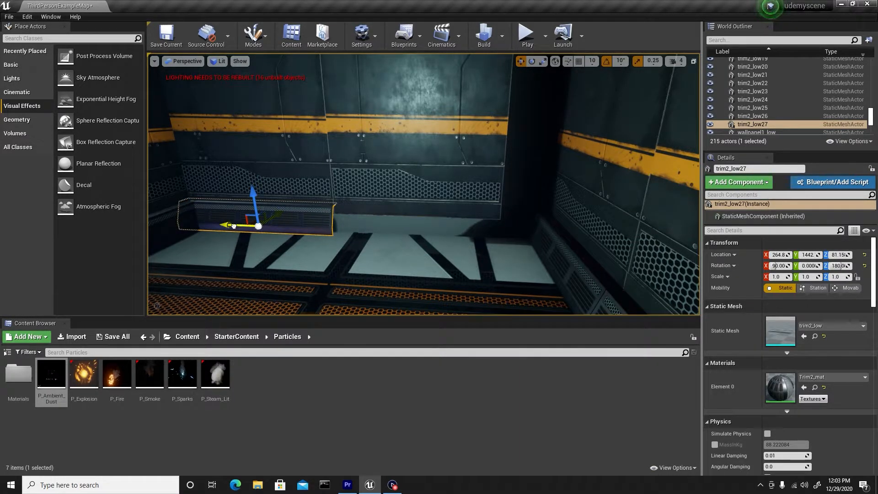
alt+drag(233, 225, 570, 227)
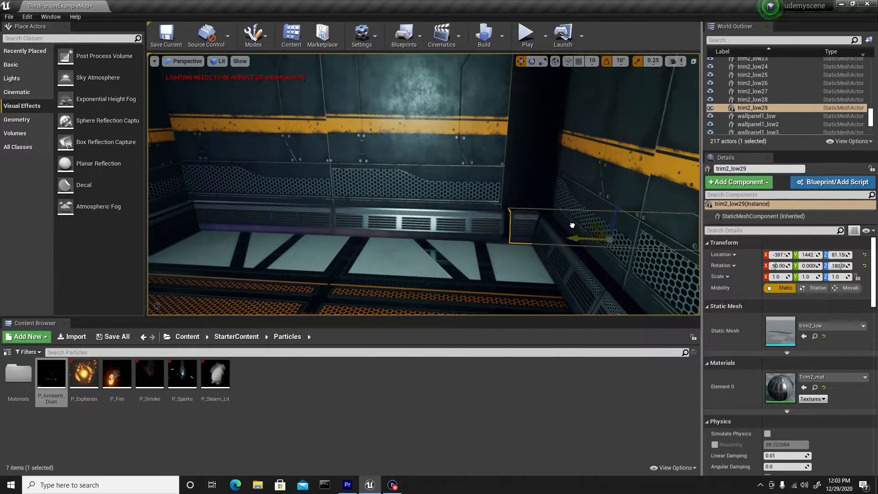
- Duplicate the second end-wall panel to about X 353 to fill the remaining gap in the corner
click(461, 151)
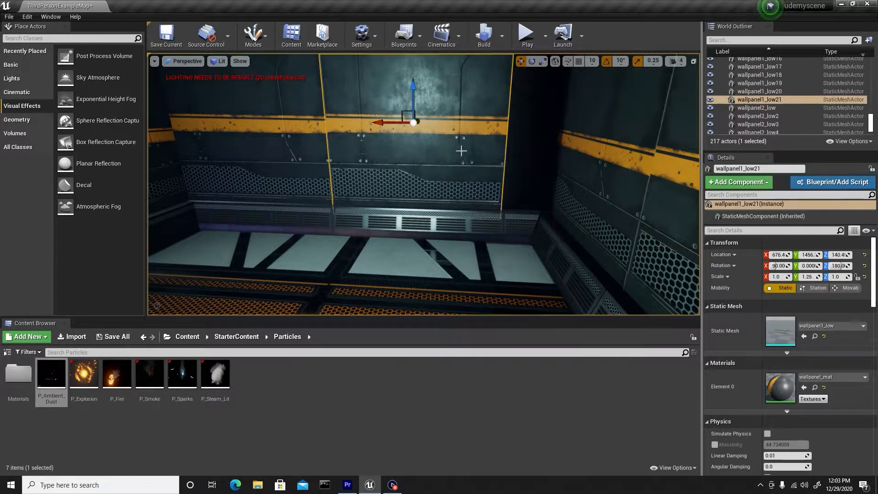
alt+drag(382, 124, 570, 142)
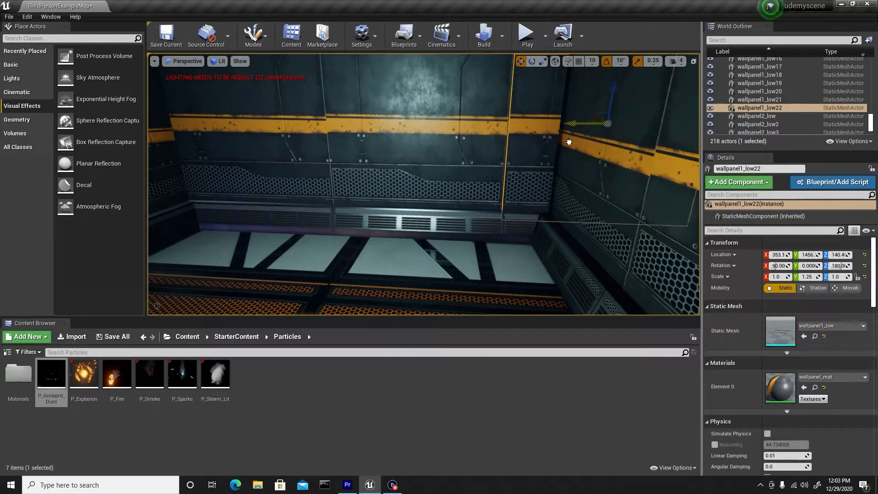
drag(431, 160, 431, 197)
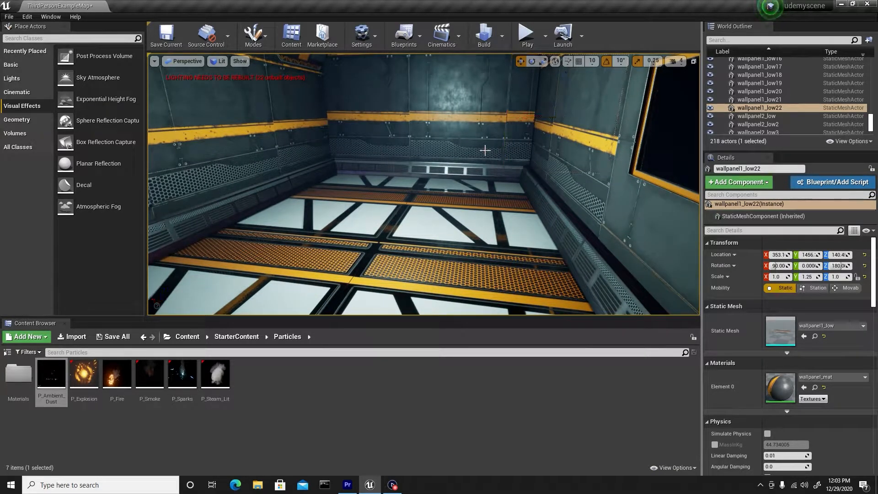
mouse_move(484, 151)
right_down()
mouse_move(471, 114)
mouse_move(474, 156)
right_up()
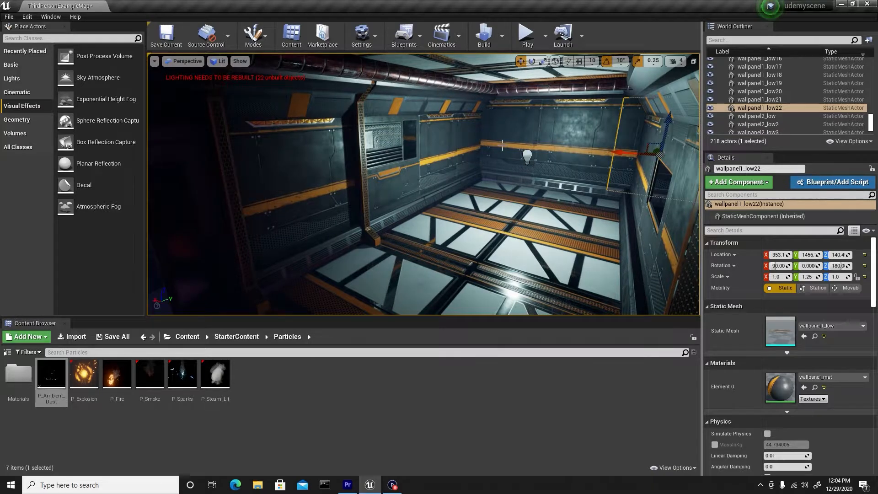
- Lower the intensity of the point light hanging in the side room to about 23 cd
drag(524, 165, 528, 158)
click(523, 156)
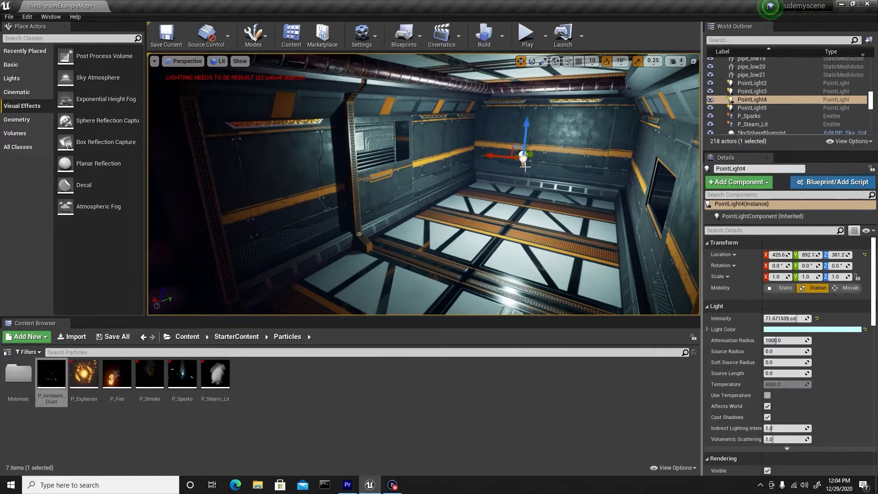
drag(796, 319, 774, 319)
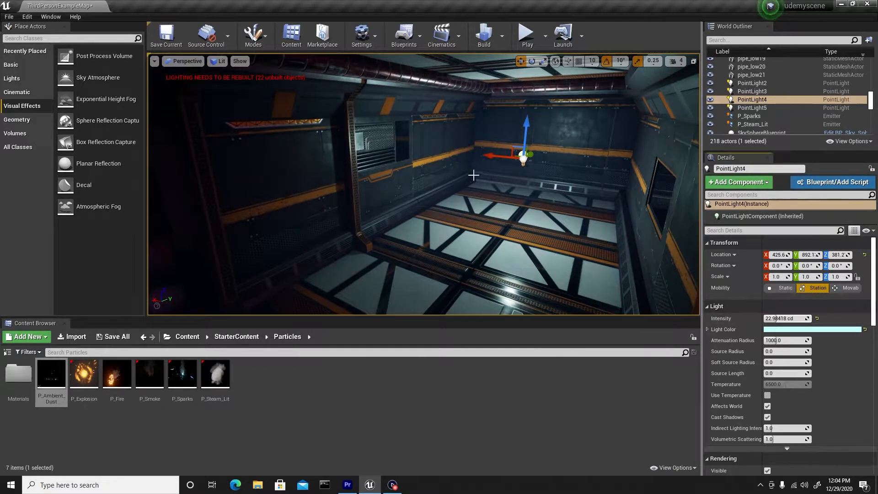
- Place a spot light where the side room opens onto the corridor, at about X 53, Y 85, Z 183
right_drag(473, 174, 514, 130)
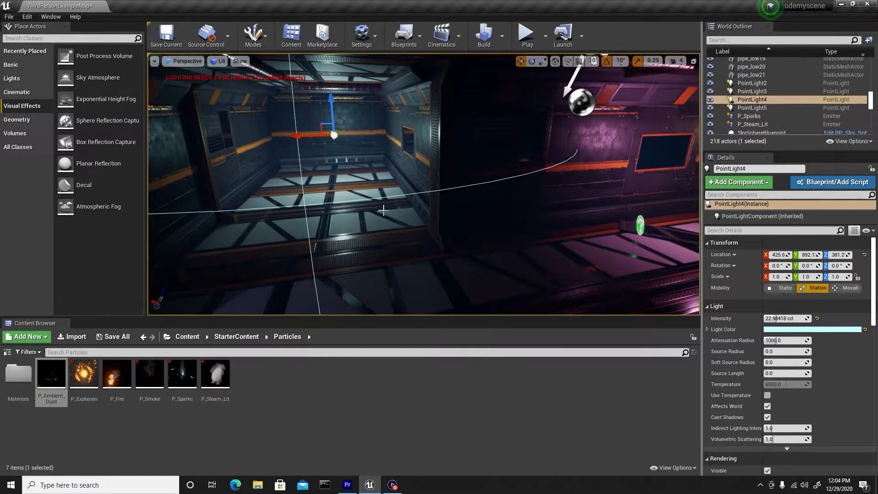
click(20, 82)
drag(91, 99, 402, 221)
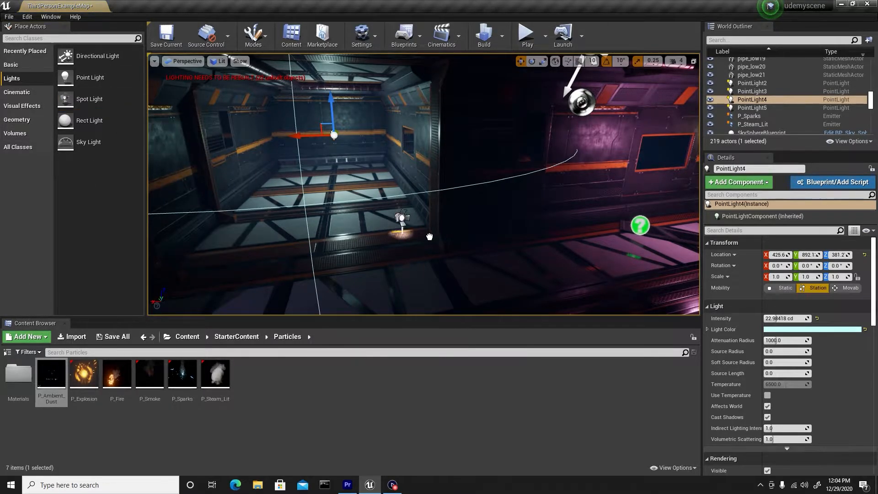
drag(485, 260, 485, 259)
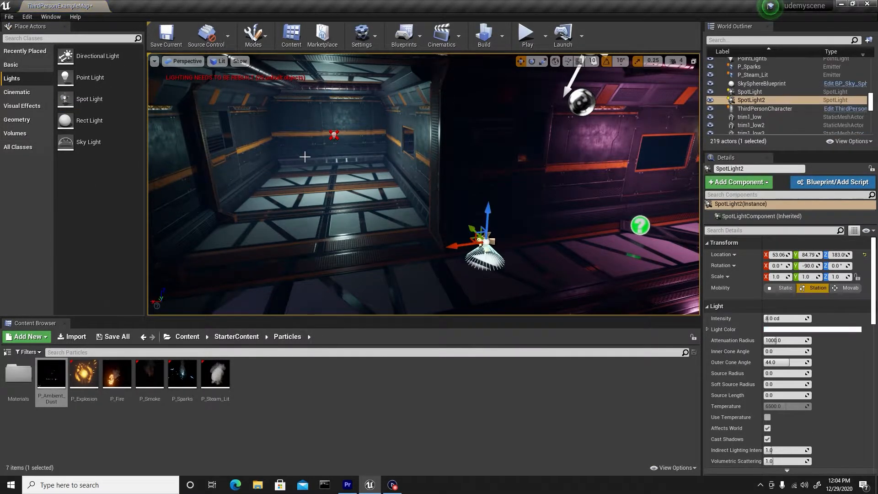
- Reduce the side-room point light's attenuation radius to about 610
click(334, 135)
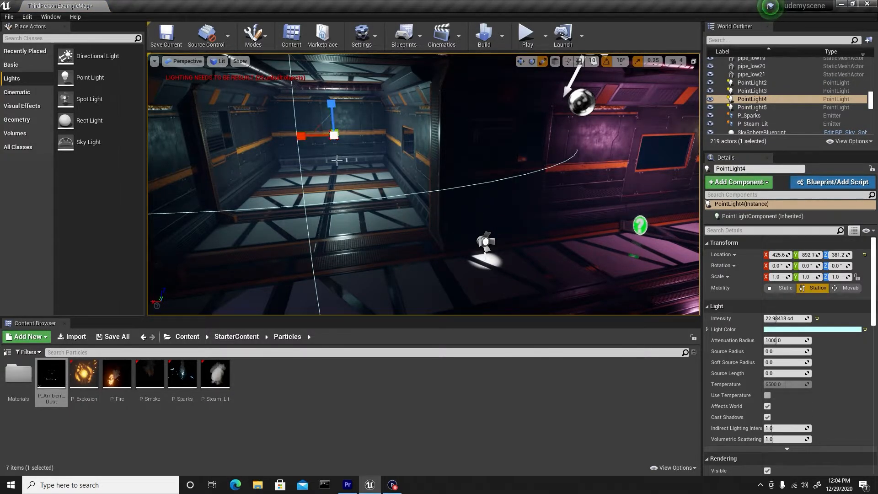
right_drag(337, 160, 316, 163)
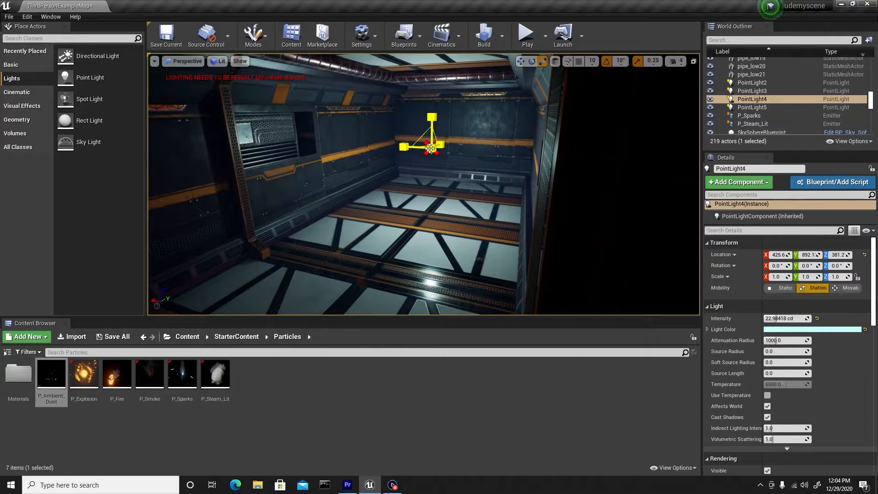
drag(778, 340, 759, 340)
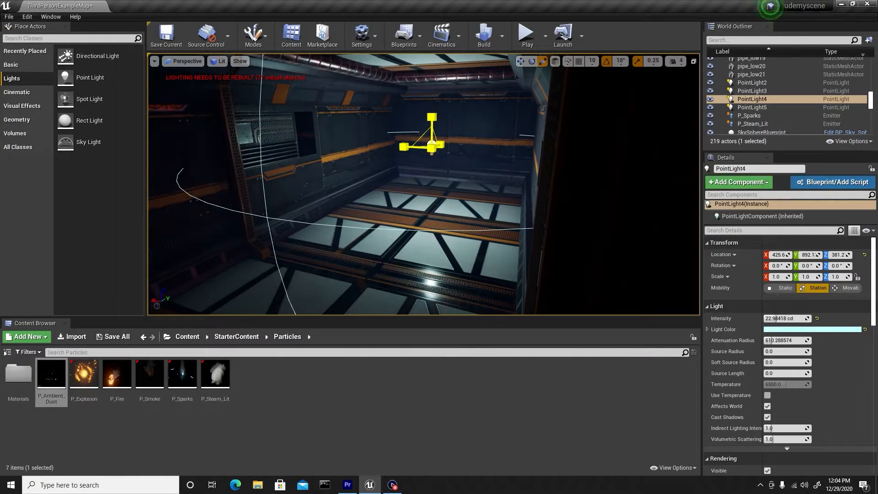
- Raise the new spot light to about Z 570 and set its inner cone angle to about 26.6°
mouse_move(398, 178)
right_down()
mouse_move(421, 180)
mouse_move(395, 187)
right_up()
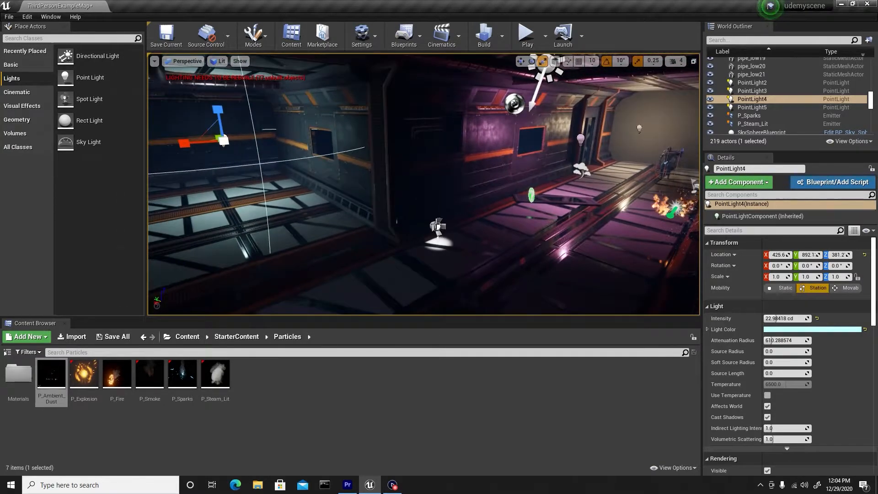
click(437, 226)
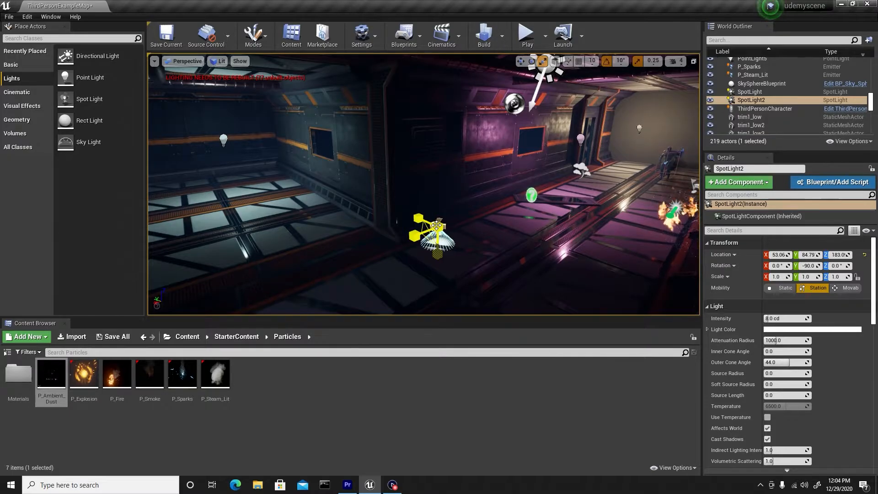
drag(438, 204, 405, 75)
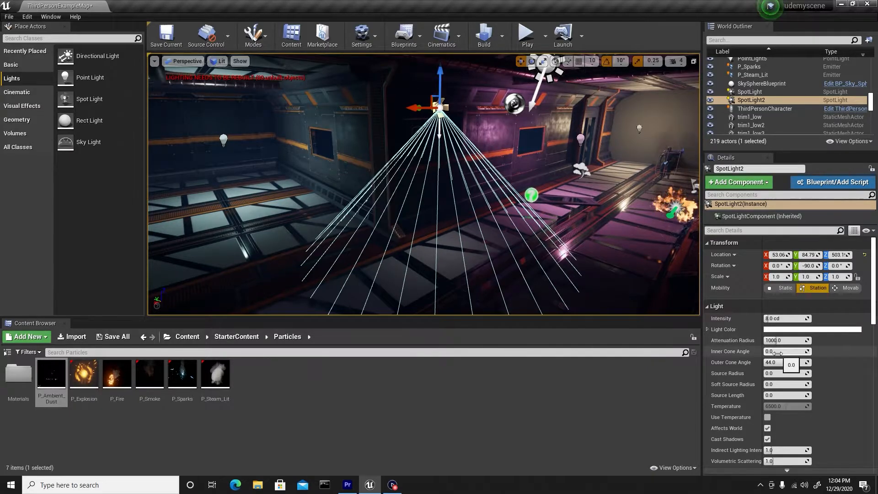
drag(772, 351, 784, 351)
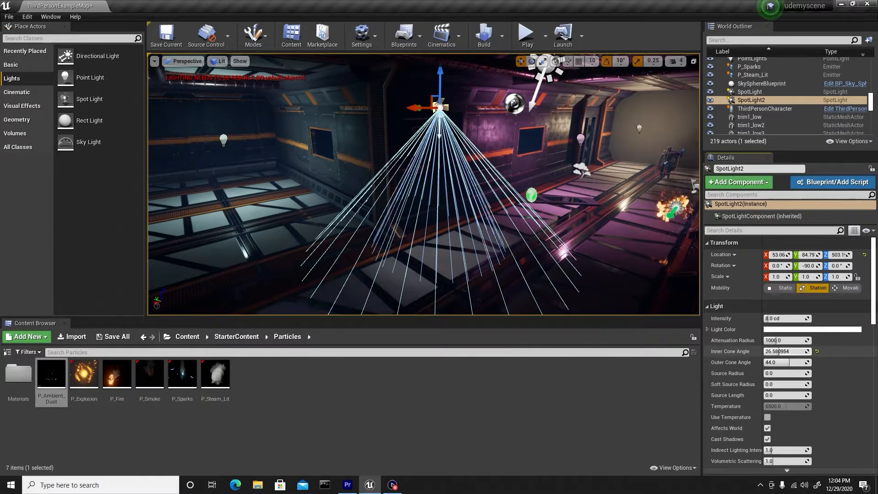
drag(438, 90, 438, 62)
- Give the new spot light a pale violet colour, about hex sRGB DAC2FF
click(779, 333)
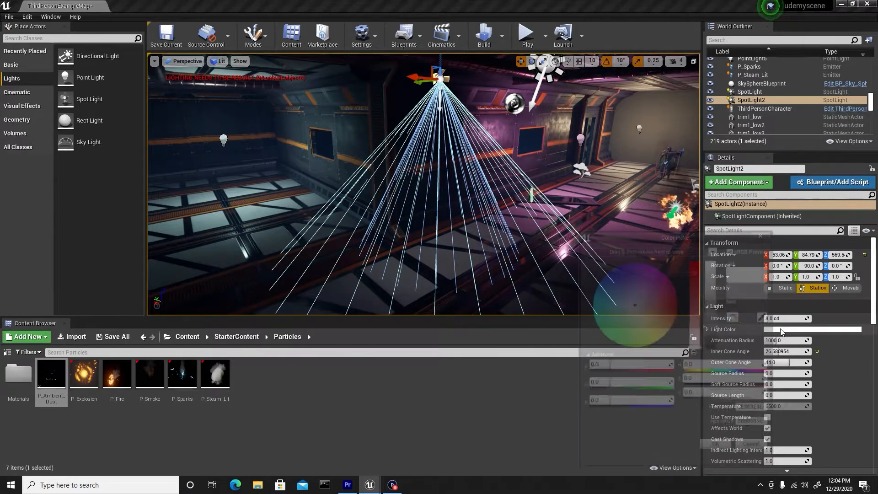
click(634, 318)
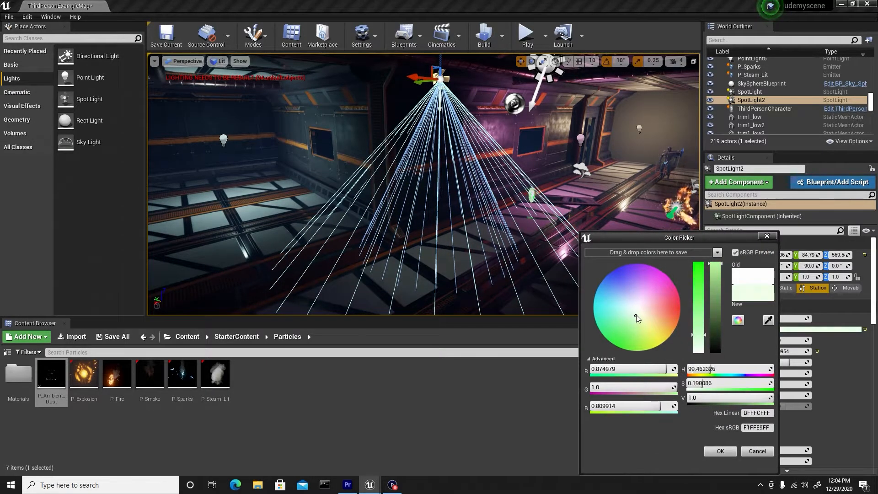
drag(634, 319, 634, 287)
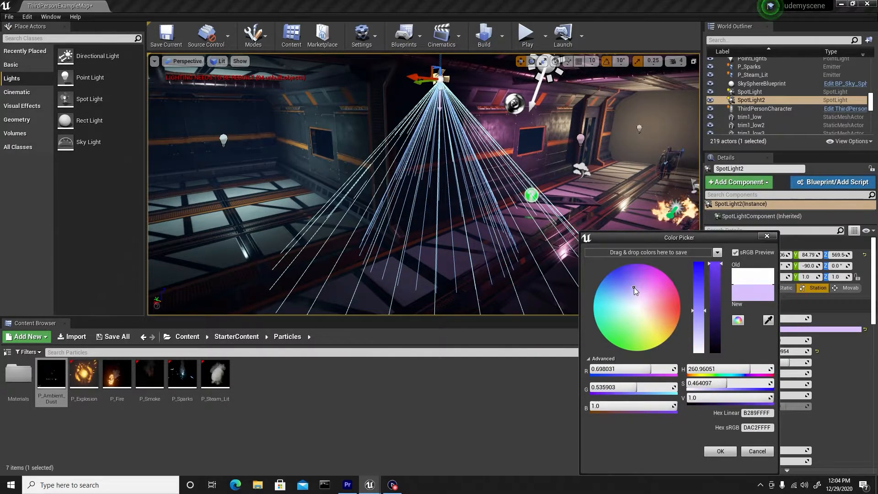
click(719, 451)
- Place a P_Ambient_Dust emitter near the character at about X -1219, Z 258, and duplicate it down the corridor to about X -734, Z 319
key(w)
mouse_move(424, 184)
right_down()
mouse_move(576, 176)
mouse_move(485, 181)
mouse_move(432, 197)
right_up()
key(s)
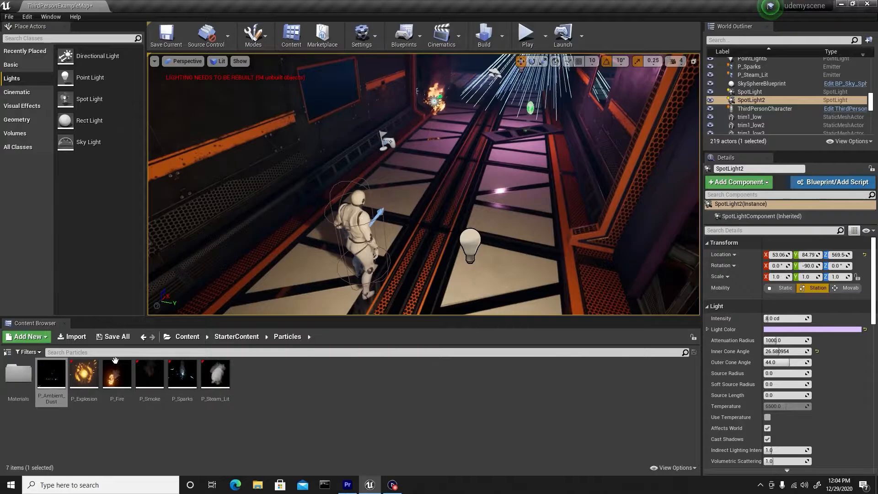
drag(52, 375, 420, 220)
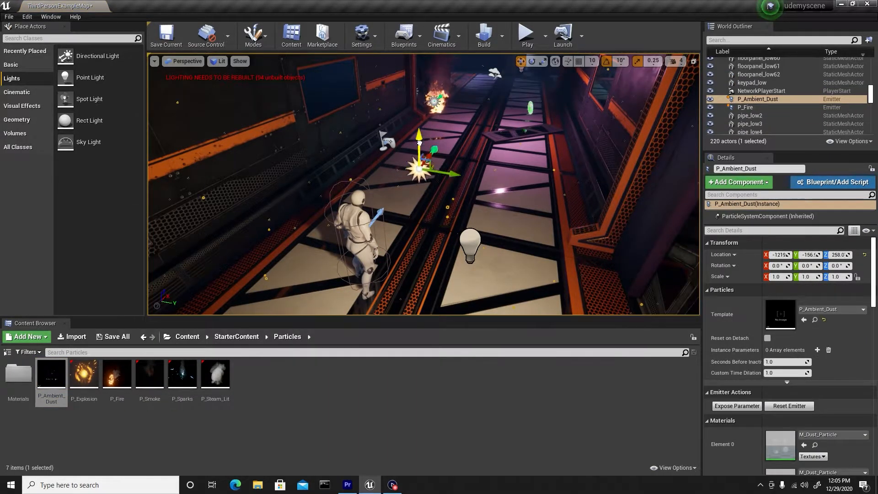
right_drag(420, 202, 348, 252)
alt+drag(330, 252, 515, 160)
- Add another P_Ambient_Dust emitter at the corridor junction, about X 245, Y -143, and raise it to Z 417
key(w)
right_drag(516, 160, 533, 169)
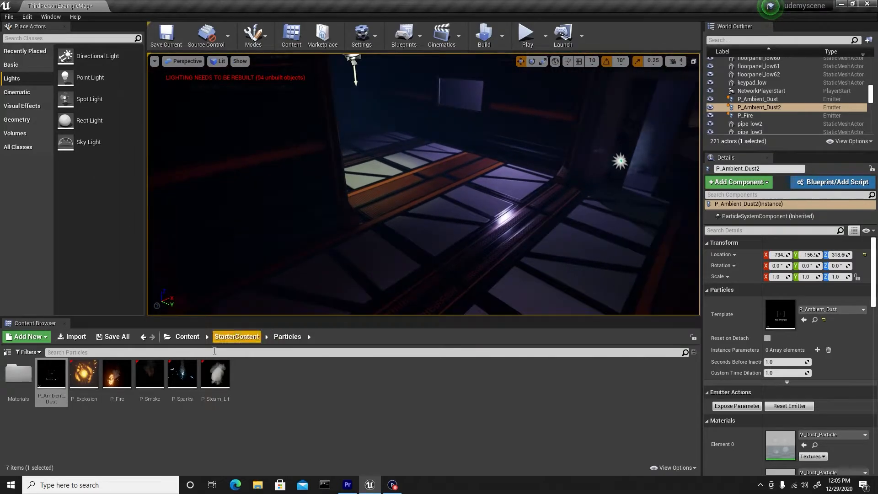
drag(55, 380, 477, 255)
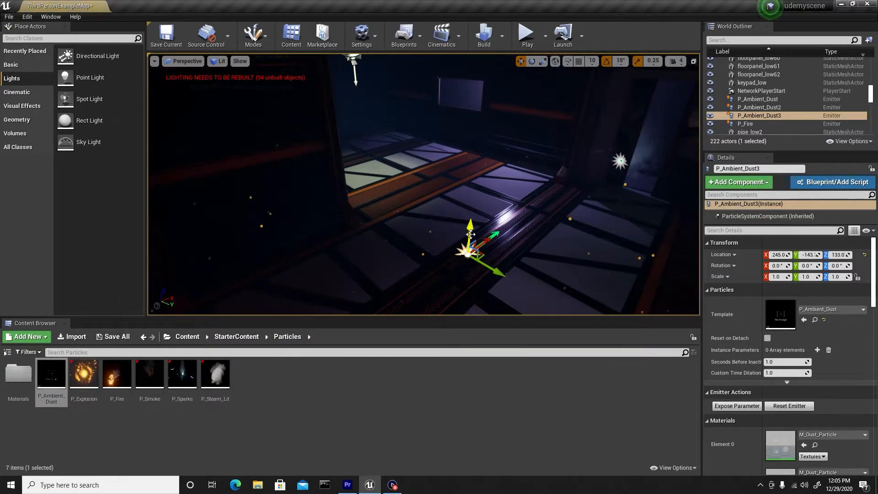
right_drag(464, 83, 461, 112)
- Place a further P_Ambient_Dust emitter in the dark side area at about X 464, Y -1342, Z 132
drag(51, 374, 360, 159)
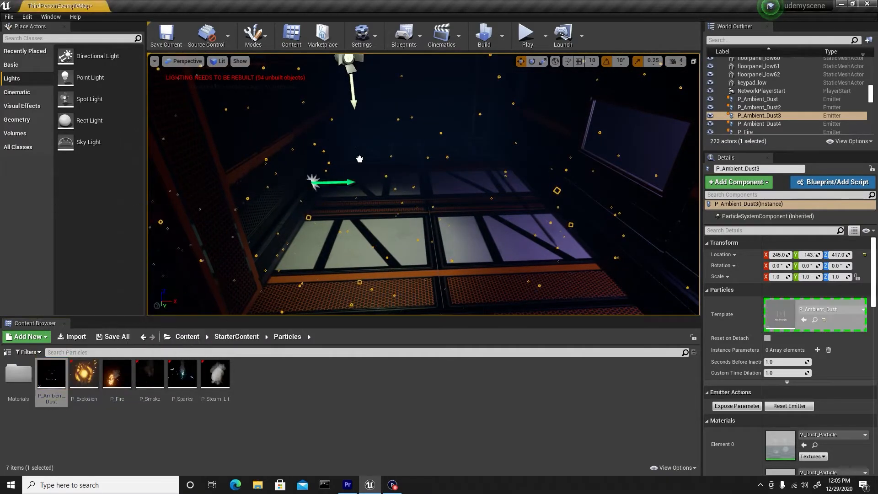
drag(424, 145, 421, 146)
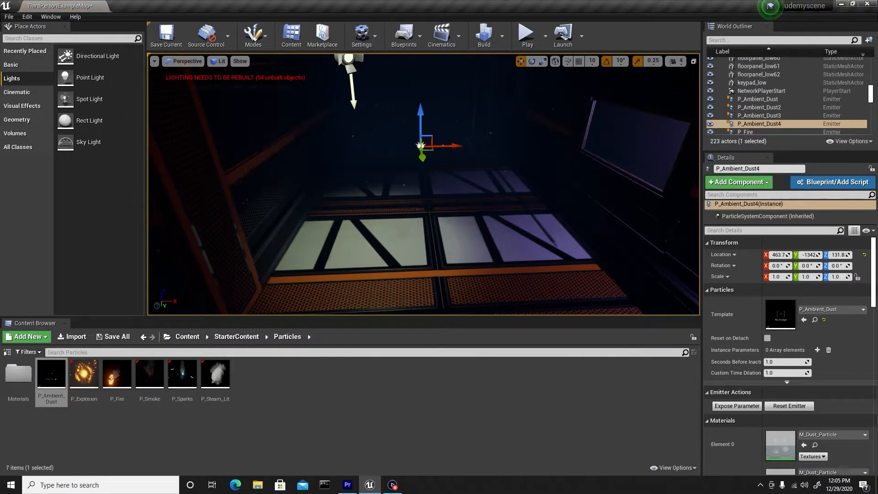
right_drag(348, 169, 544, 170)
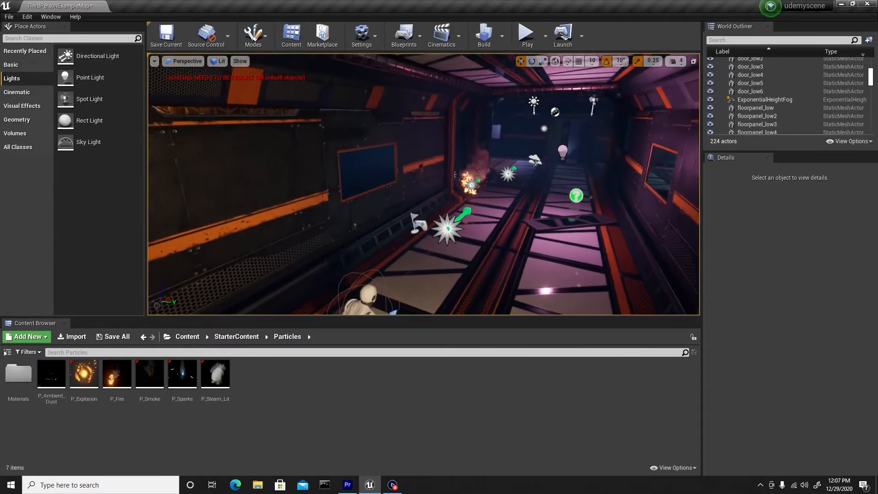
- Set the lighting build quality to Medium and build only the level's lighting
right_drag(423, 185, 361, 124)
key(w)
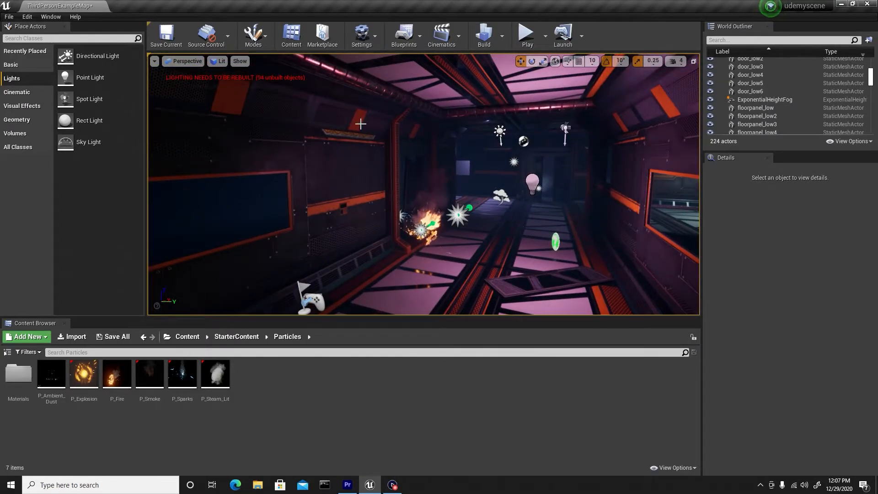
click(502, 36)
mouse_move(525, 72)
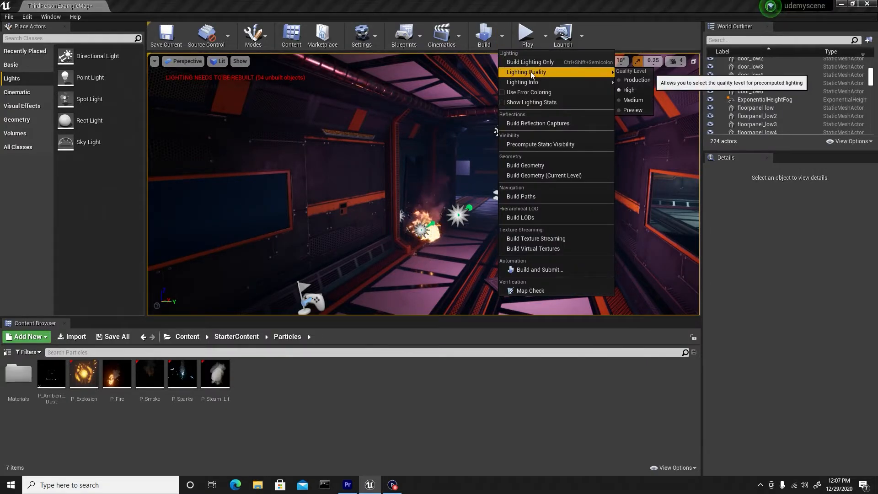
click(627, 98)
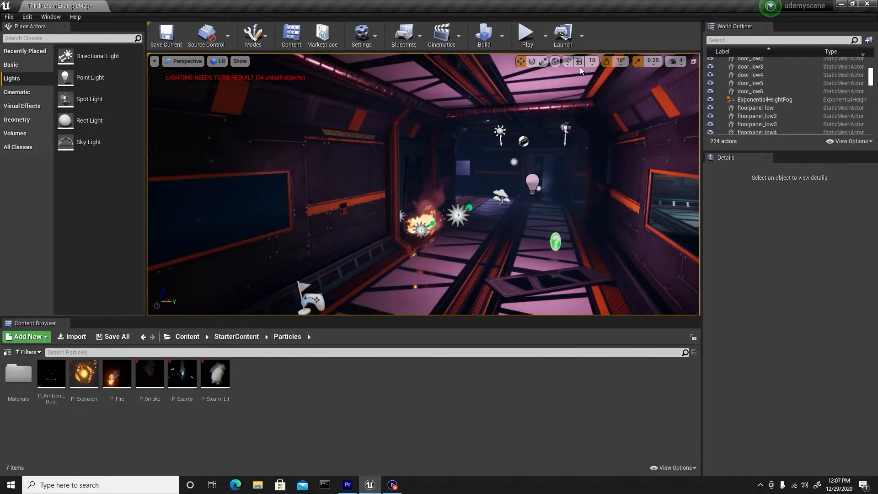
click(505, 41)
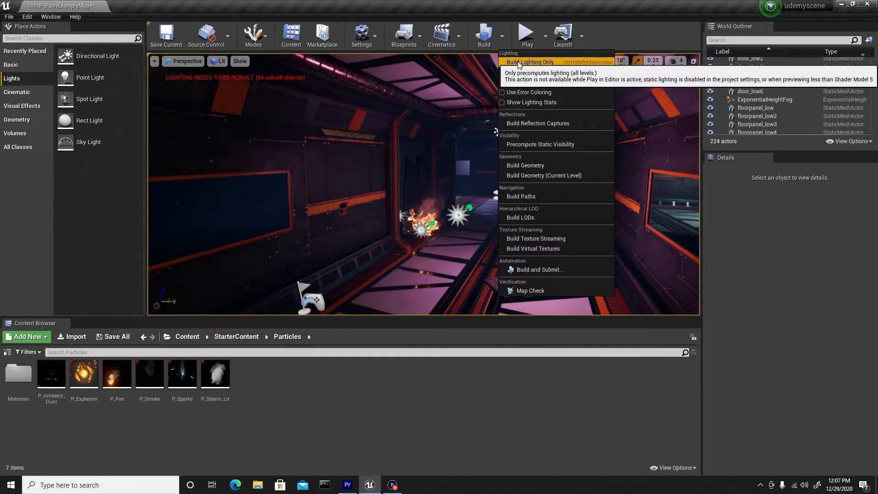
click(520, 63)
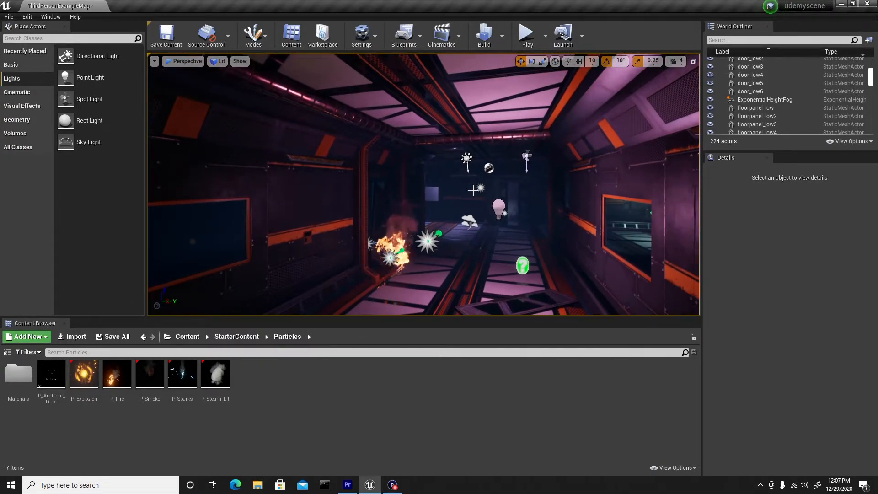
- Start playing the level and switch the game view to full screen with the character under control
click(525, 36)
click(497, 128)
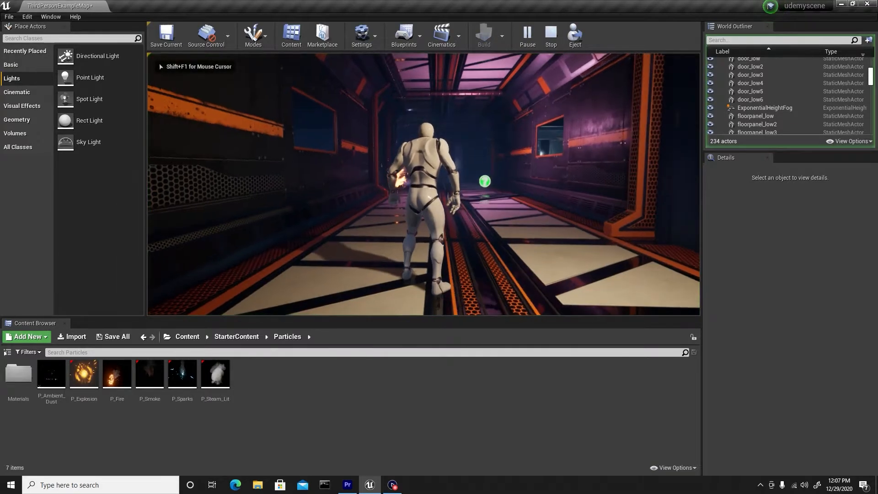
key(shift+F1)
key(F11)
click(496, 127)
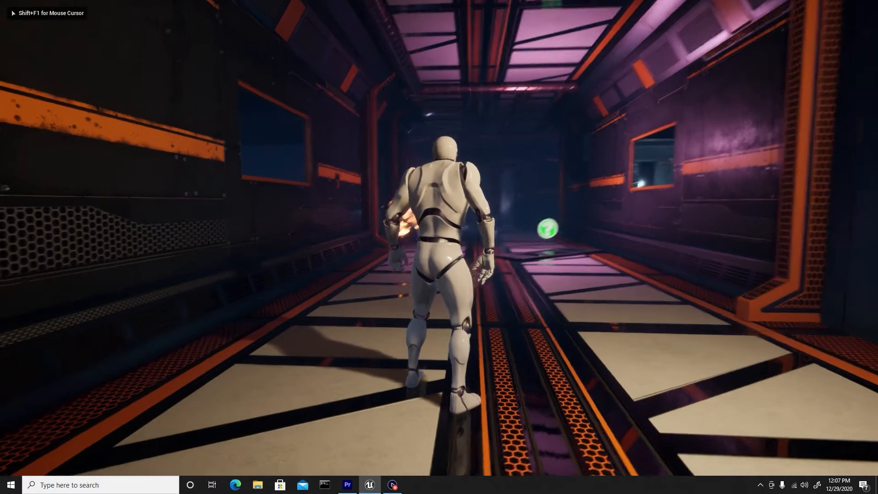
- Run the character down the purple-lit corridor past the fire and the question-mark marker to the dark junction
key(w)
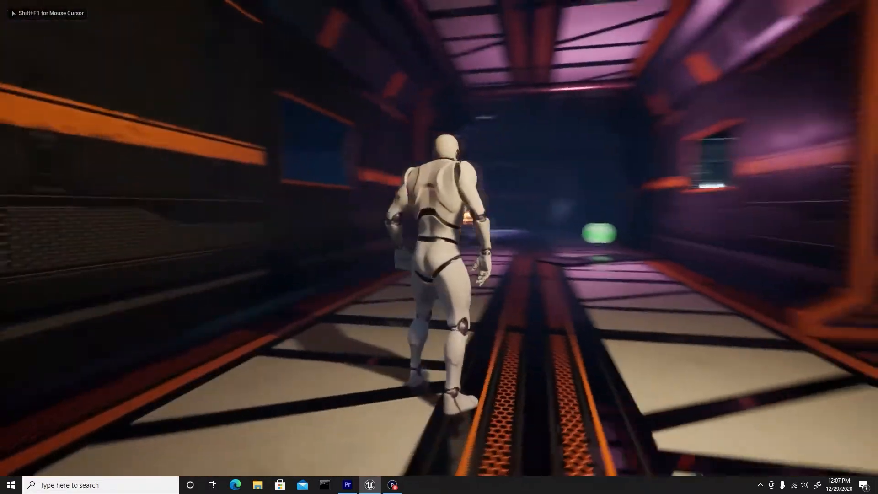
key(w)
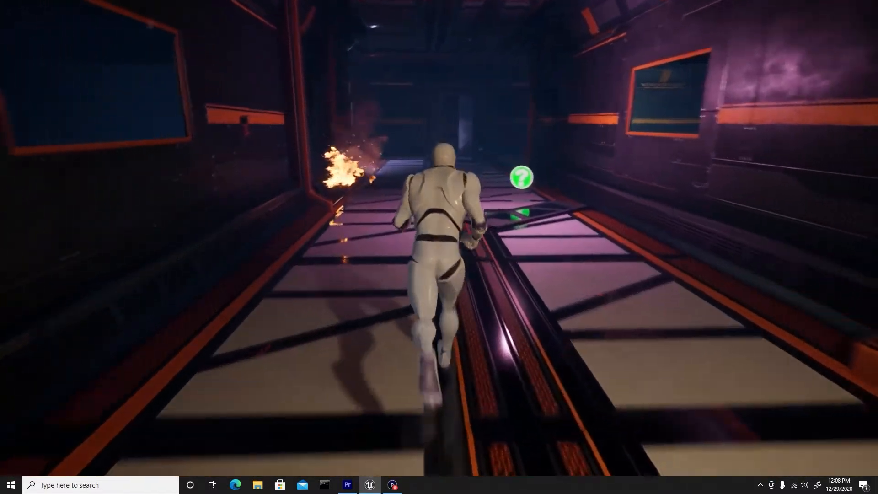
key(w)
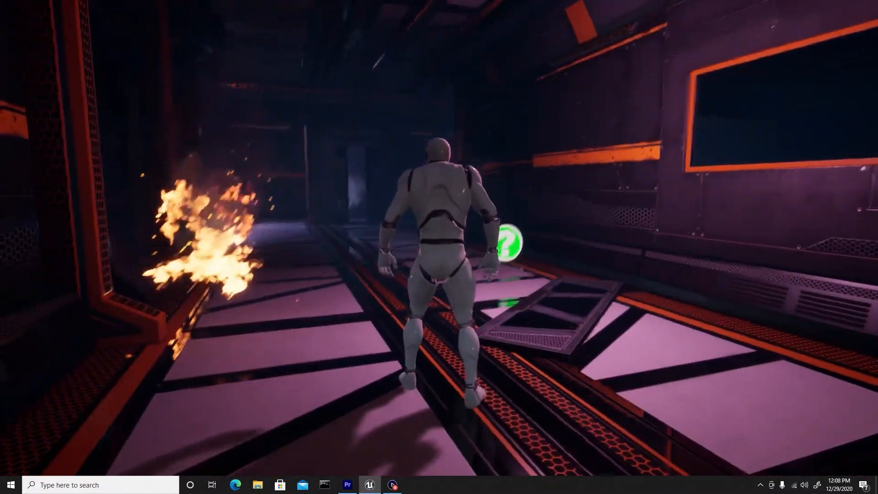
key(w)
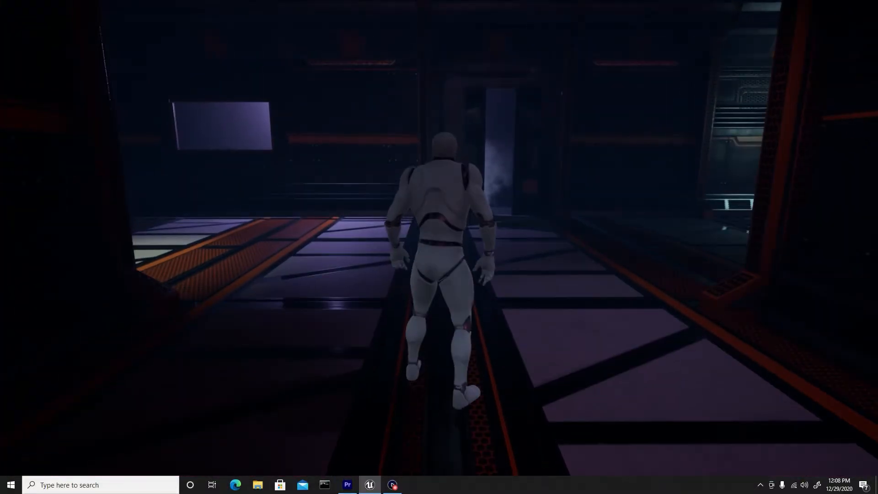
key(w)
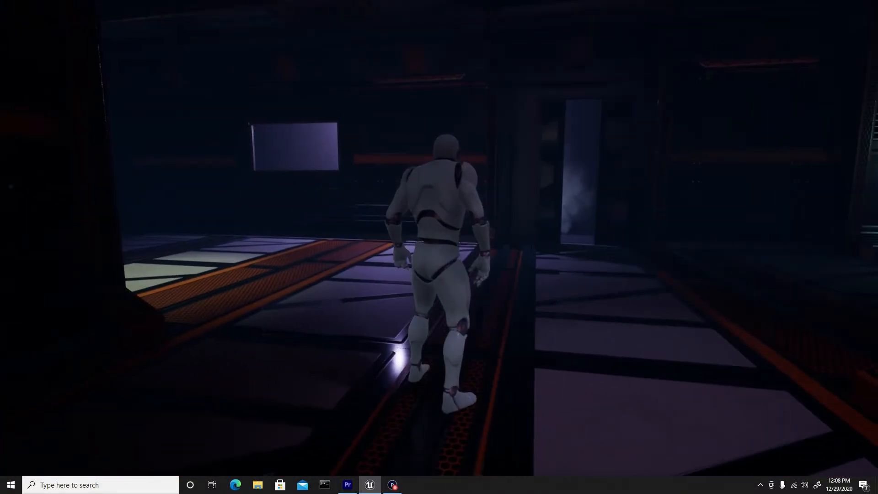
- Move the character back and forth around the dark junction to examine its lighting and fog from several directions
key(w)
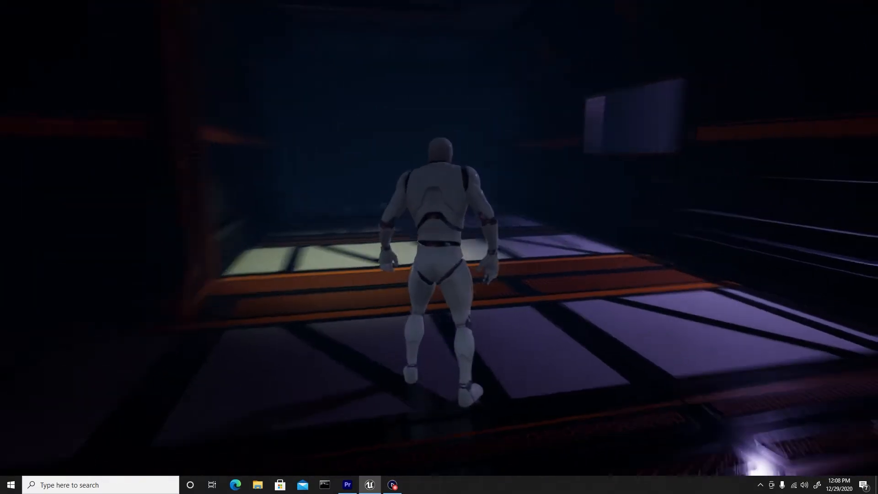
key(s)
key(d)
key(s)
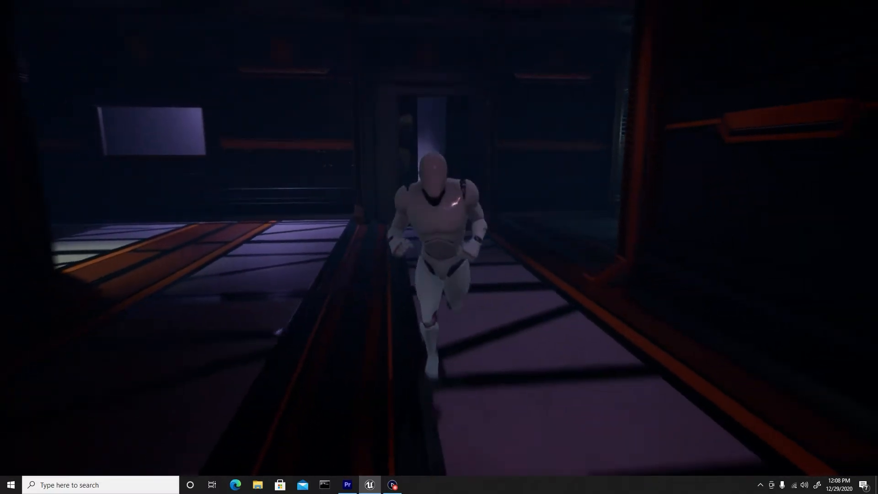
key(w)
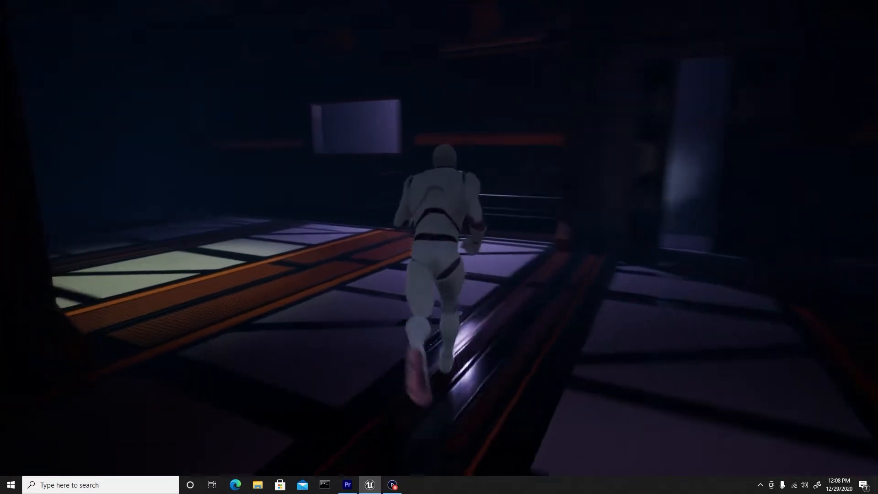
key(d)
key(w)
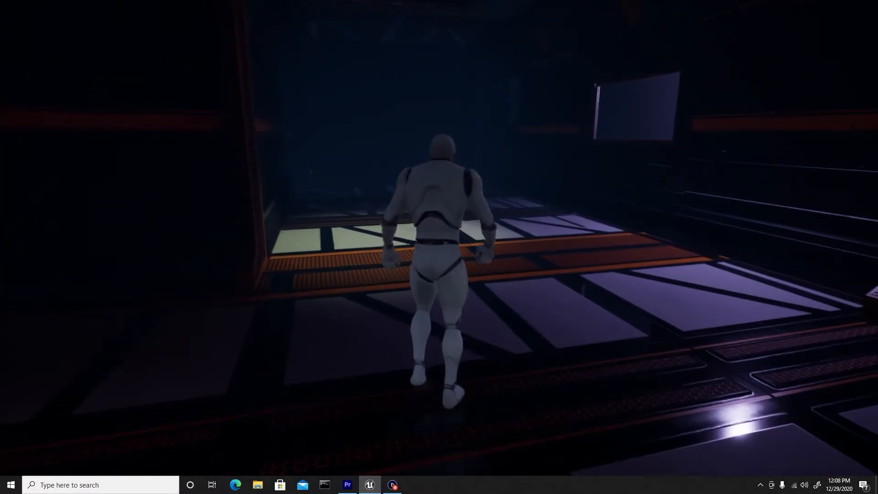
key(d)
key(a)
- Run back through the purple corridor to the warm-lit end wall to check the fog and dust there
key(w)
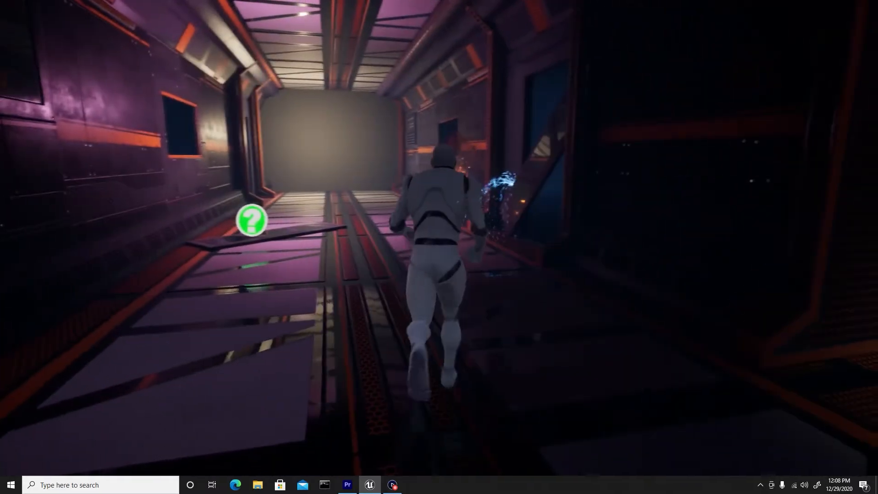
key(w)
key(w)
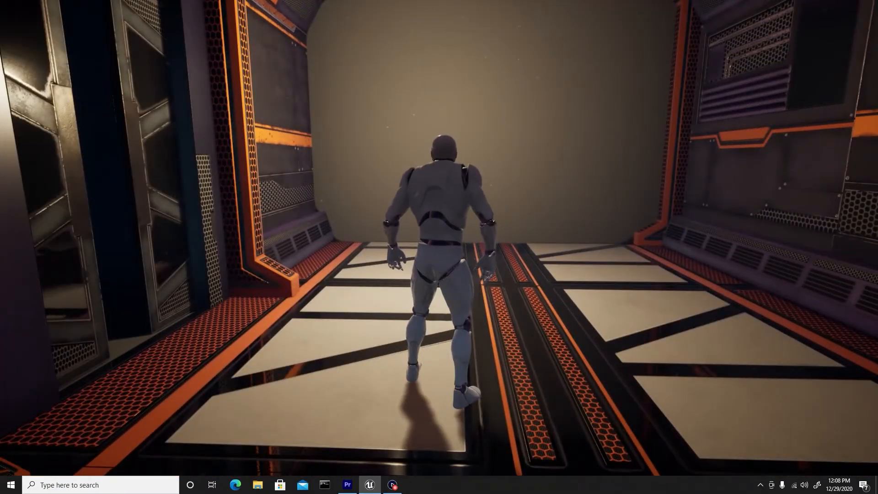
- Return the character along the corridor to the junction and inspect the area around the smoky doorway
key(w)
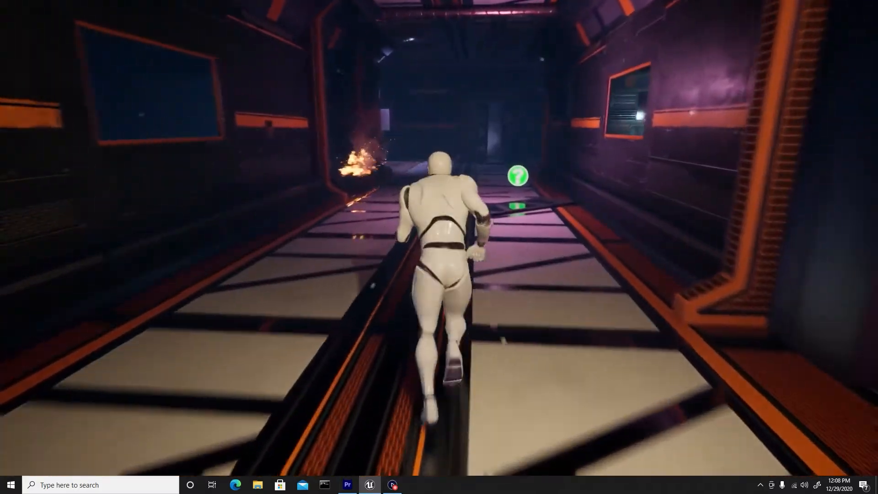
key(w)
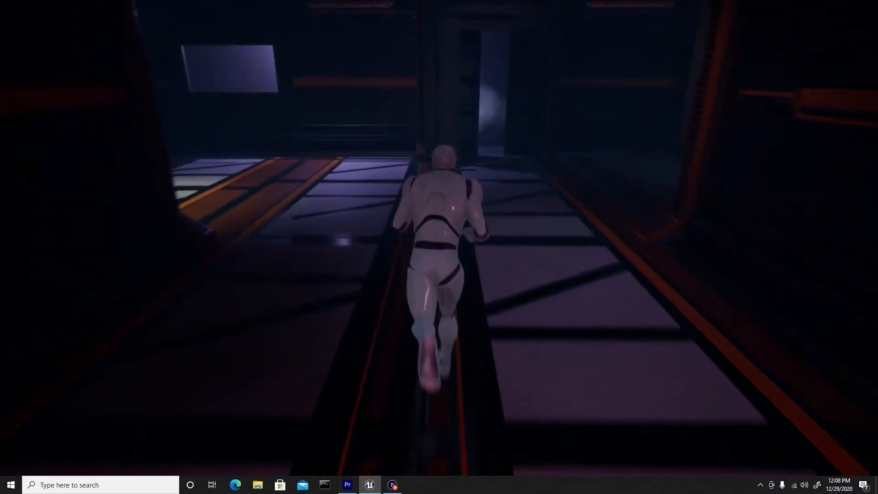
key(w)
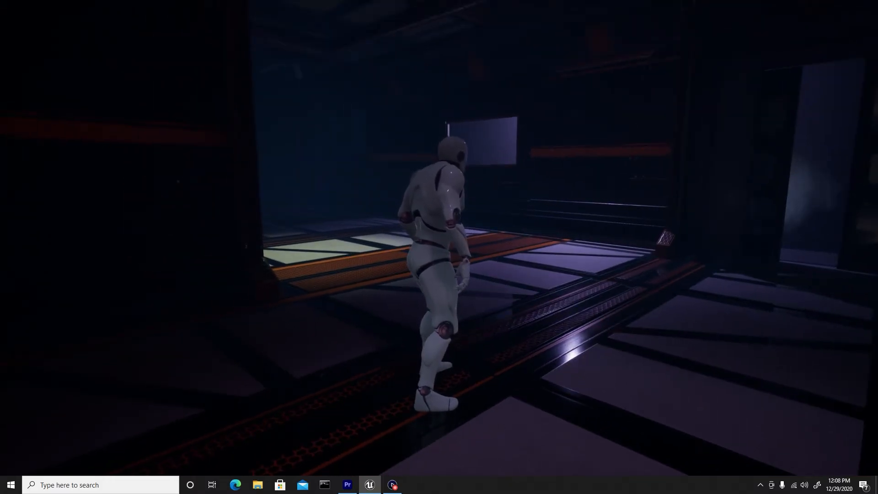
key(w)
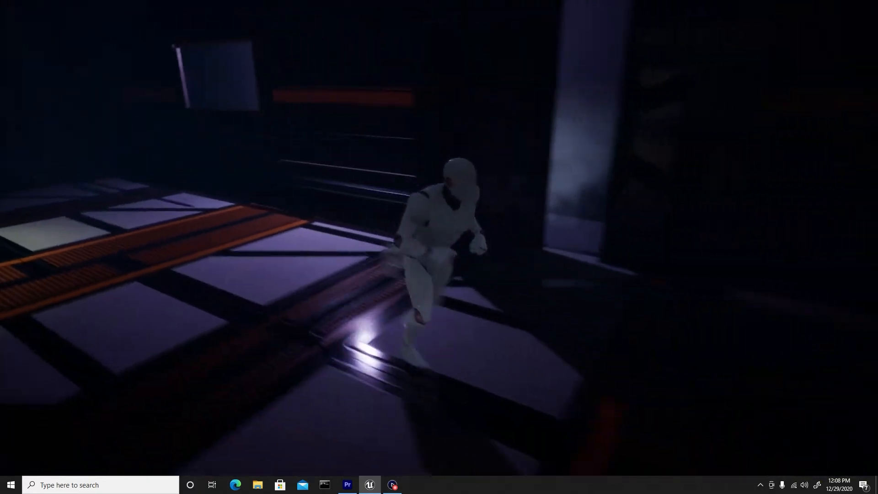
key(w)
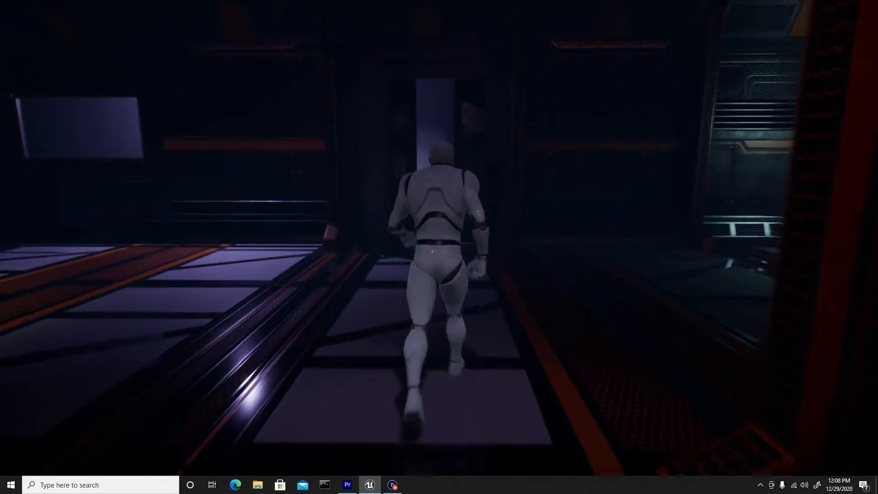
key(w)
- Walk the character over the orange grating into the dark side passage to check how far its lighting reaches
key(w)
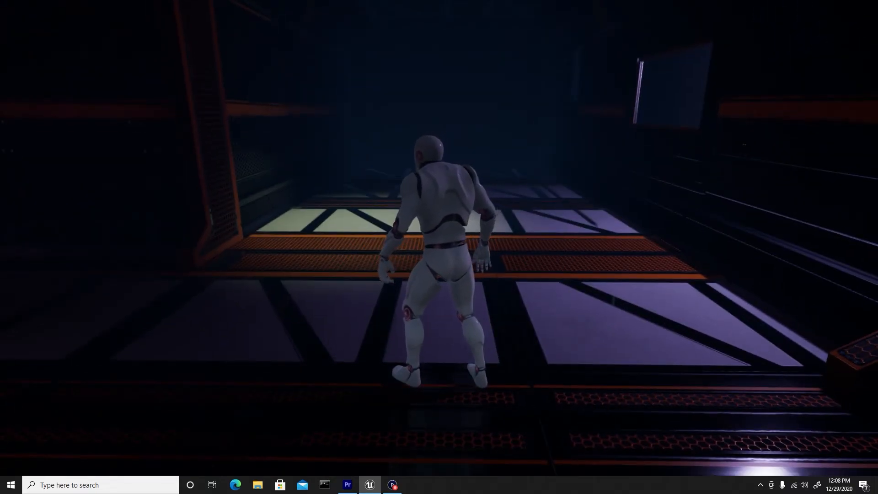
key(w)
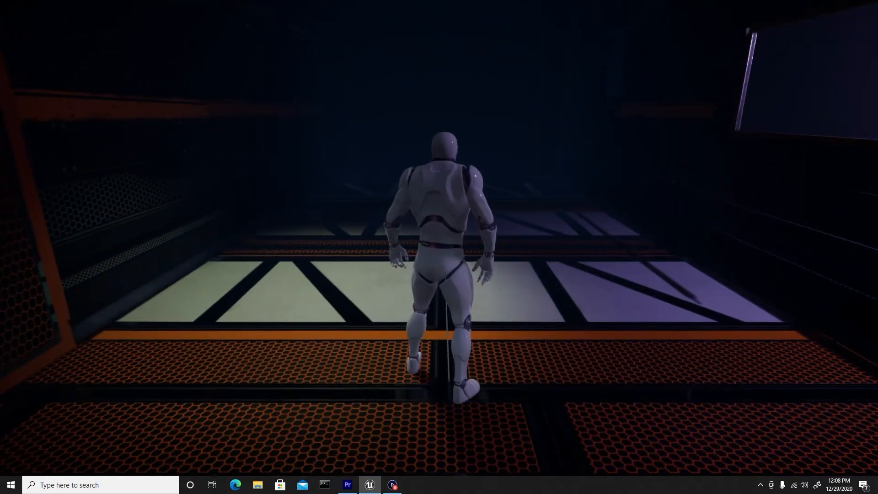
key(s)
key(w)
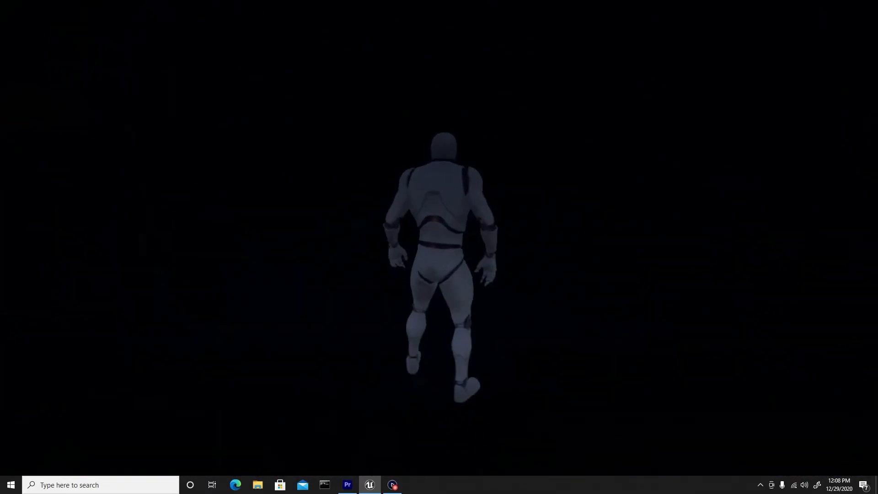
- Run the character out of the dark passage and across the junction to examine the teal-lit corridor
key(w)
key(w)
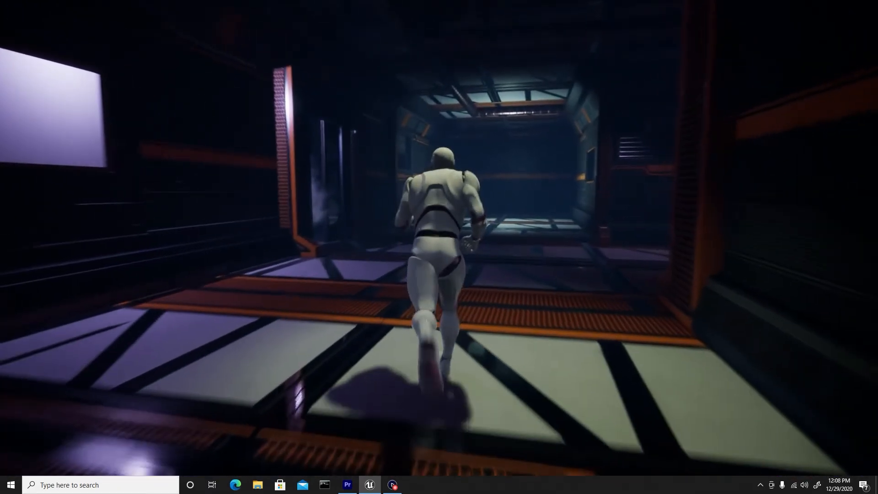
key(w)
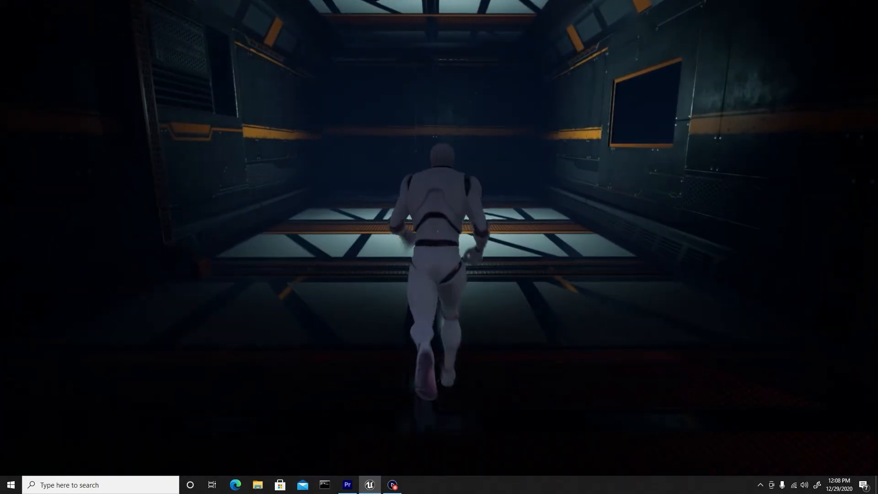
key(w)
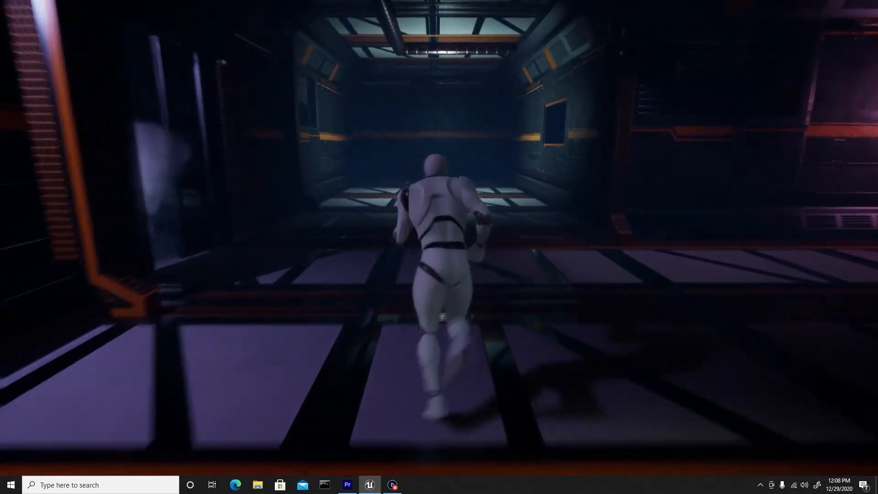
key(w)
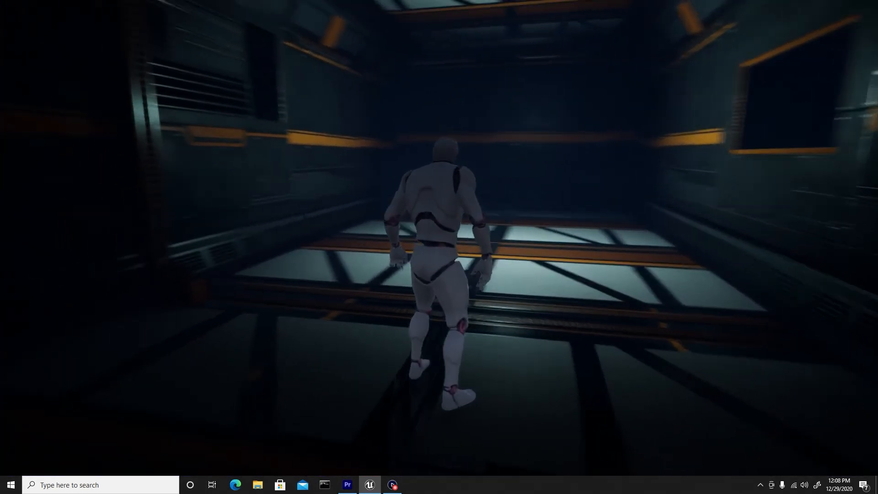
key(w)
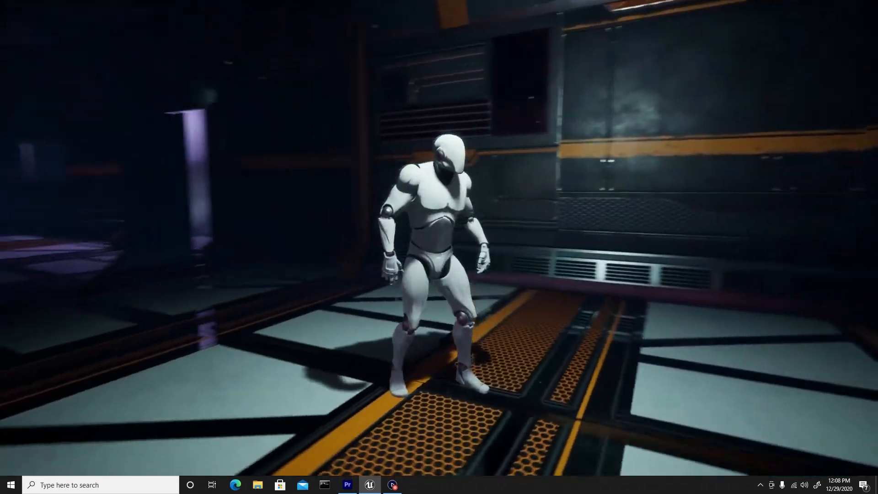